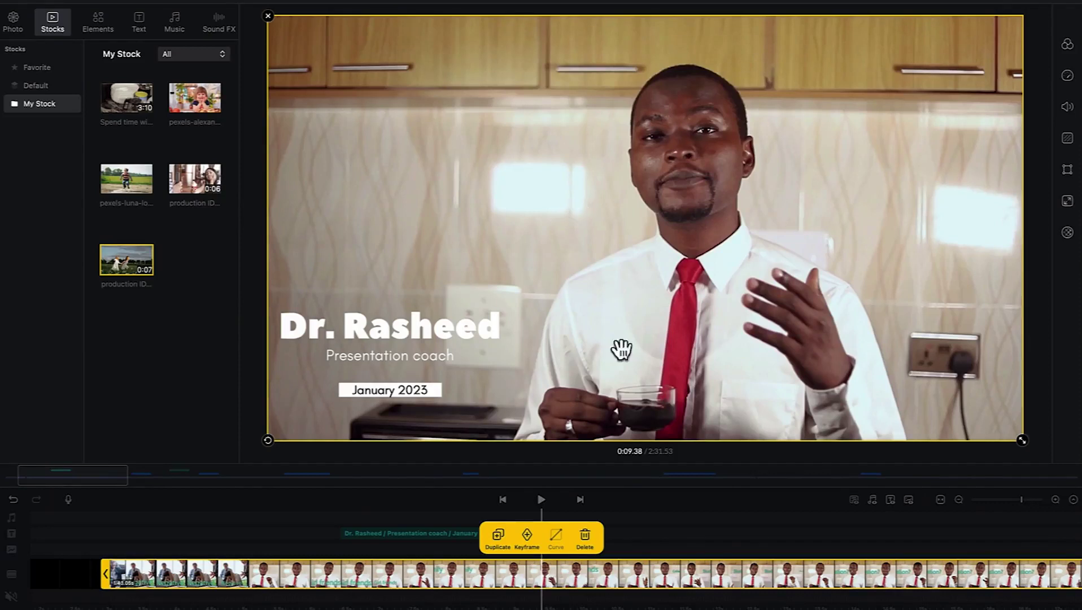
Deselect the presenter video clip and open the Music library.
{"action": "left_click", "coordinate": [666, 534]}
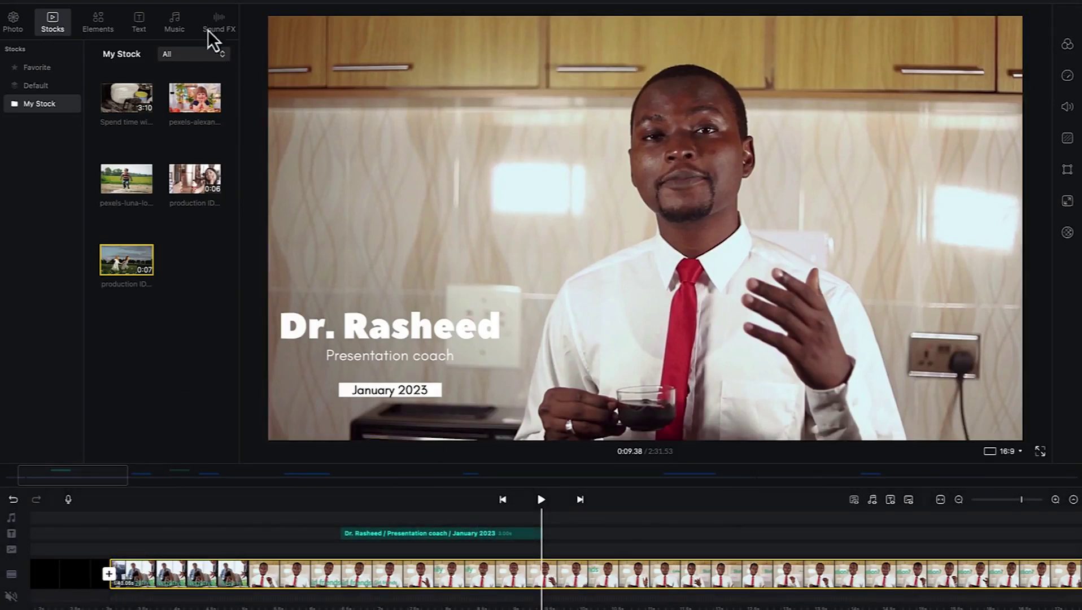
{"action": "left_click", "coordinate": [179, 27]}
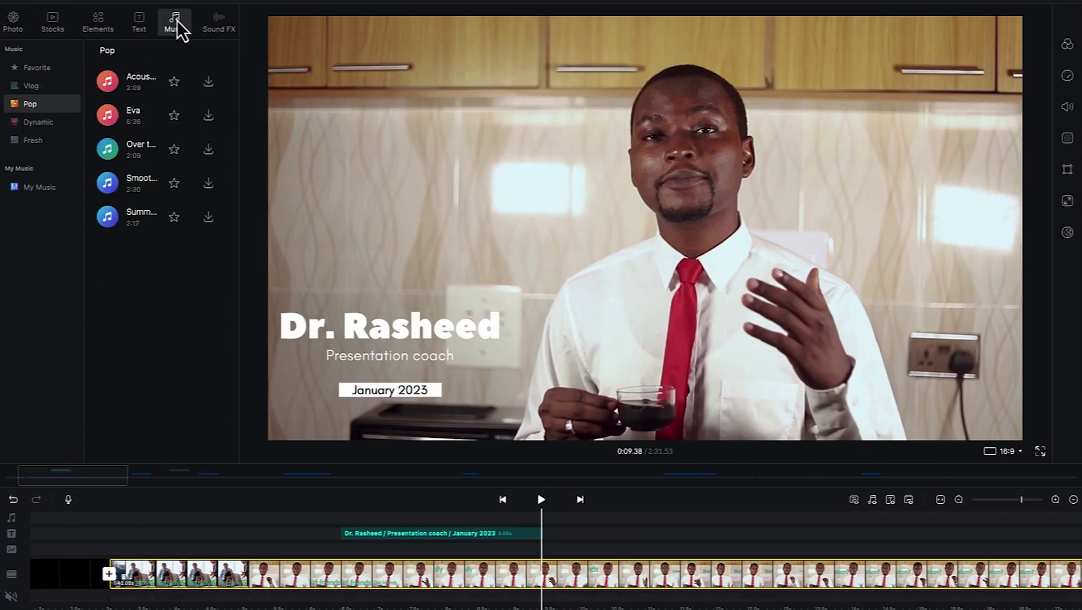
Browse the Favorite, Vlog, Pop, Dynamic and Fresh categories, then download the first Fresh track (2:21).
{"action": "left_click", "coordinate": [53, 72]}
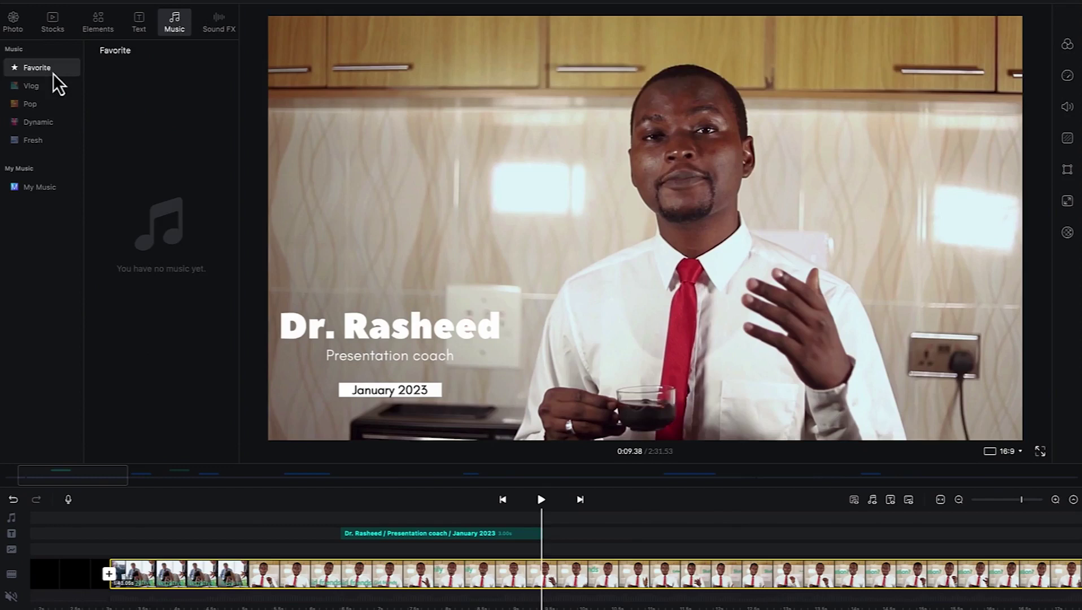
{"action": "left_click", "coordinate": [39, 86]}
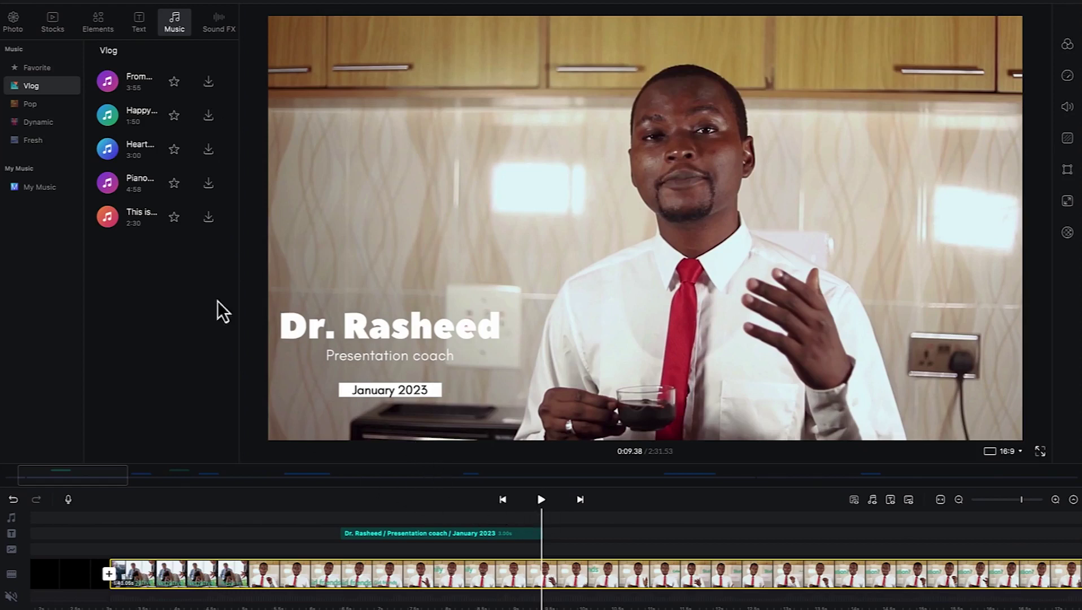
{"action": "left_click", "coordinate": [31, 105]}
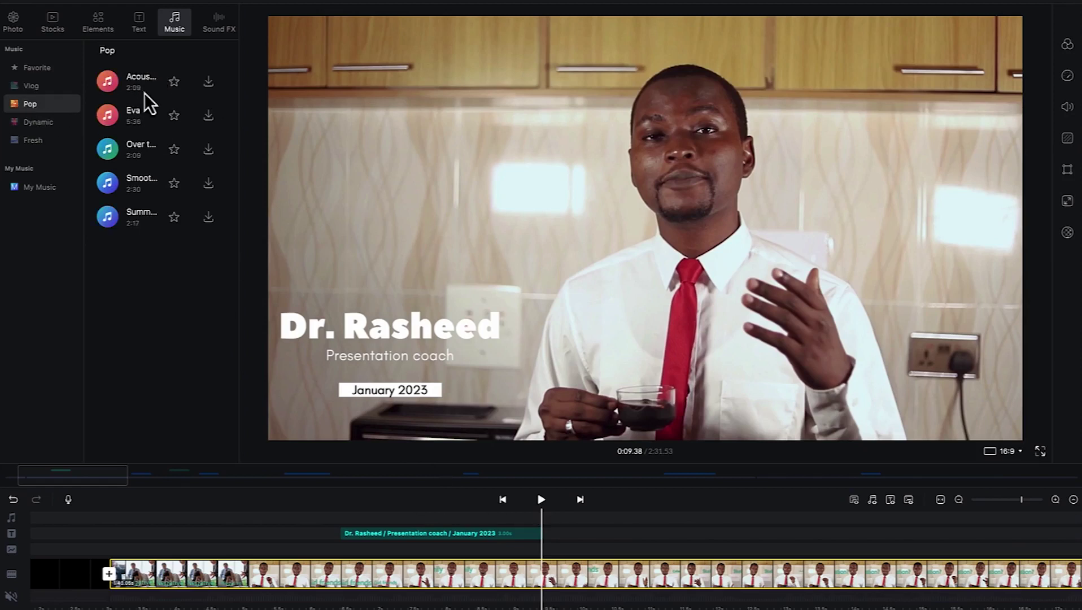
{"action": "left_click", "coordinate": [49, 124]}
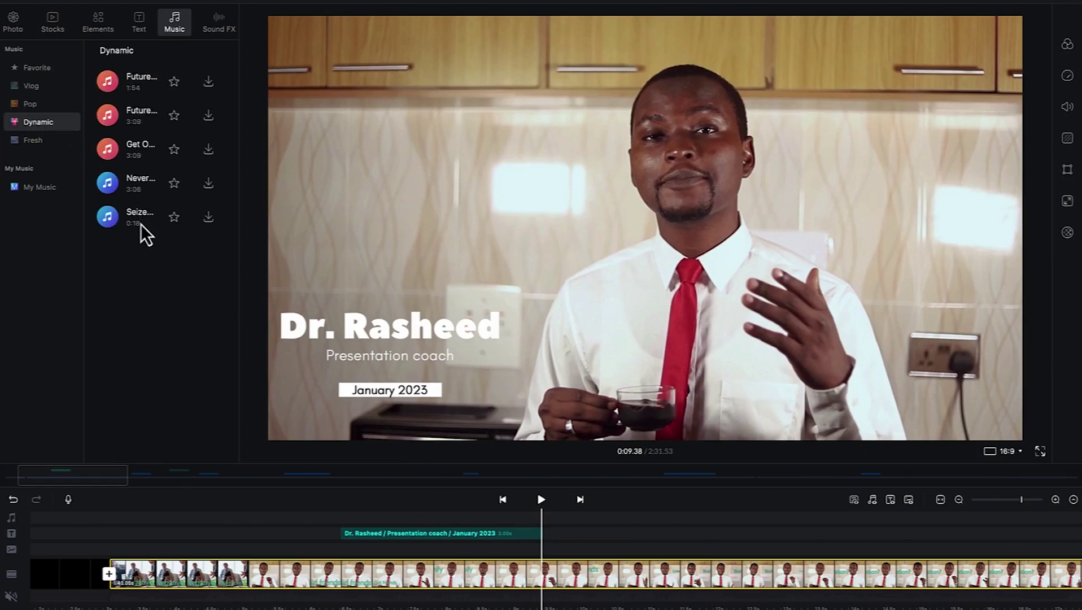
{"action": "left_click", "coordinate": [45, 143]}
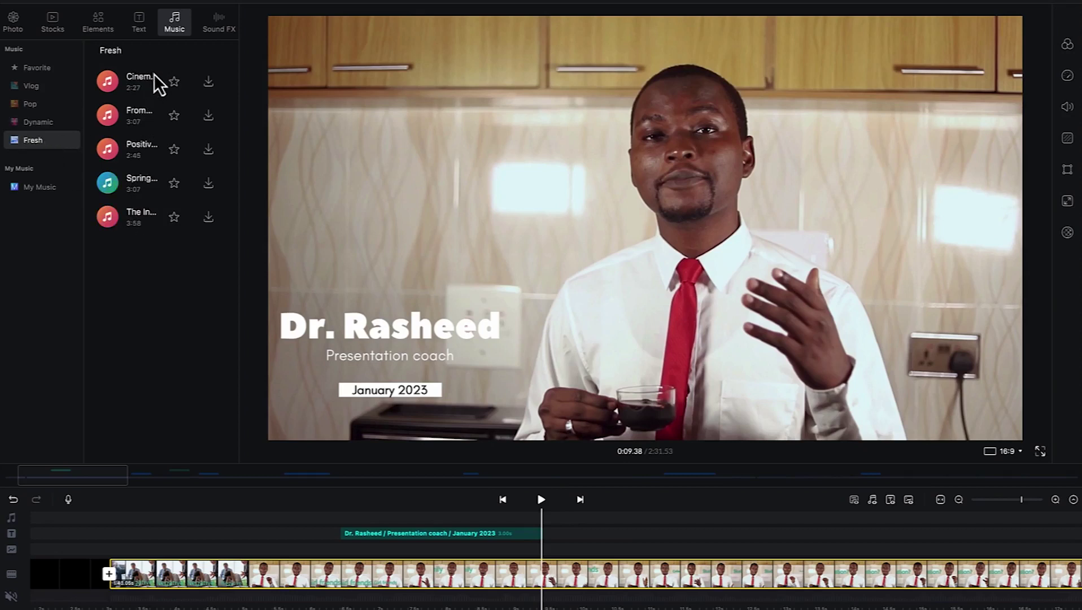
{"action": "left_click", "coordinate": [208, 83]}
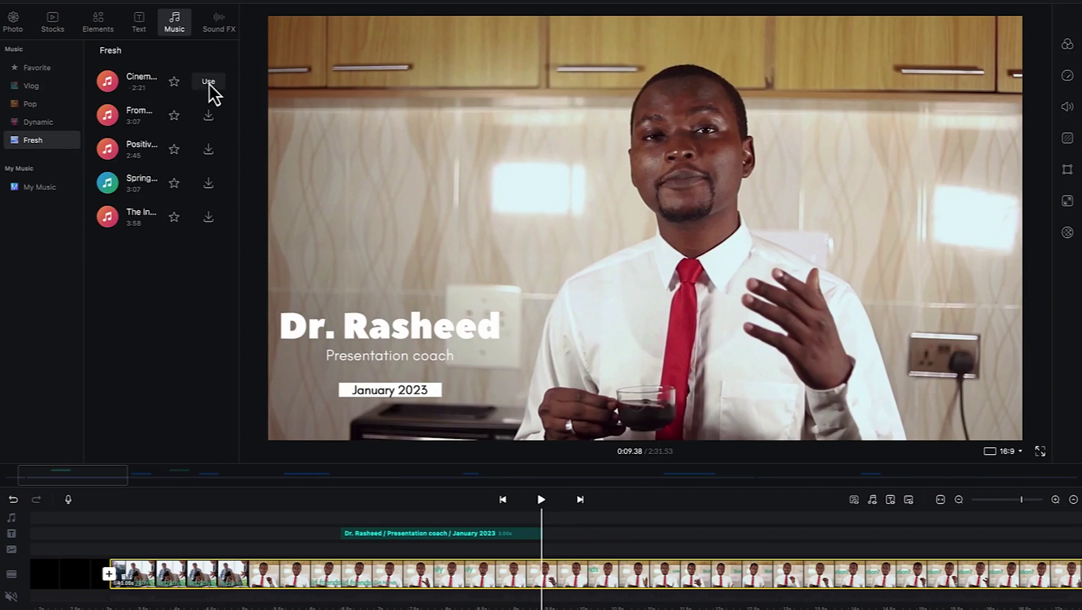
Add Cinematic Motivational Piano to the timeline and play it in the Music Beats editor.
{"action": "left_click", "coordinate": [208, 81]}
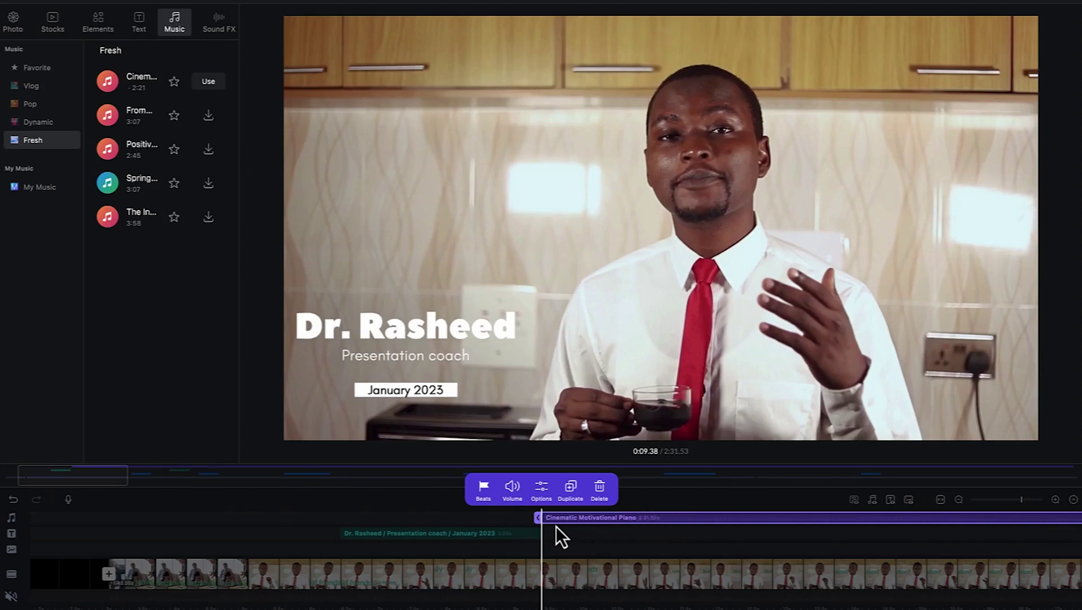
{"action": "left_click", "coordinate": [483, 489]}
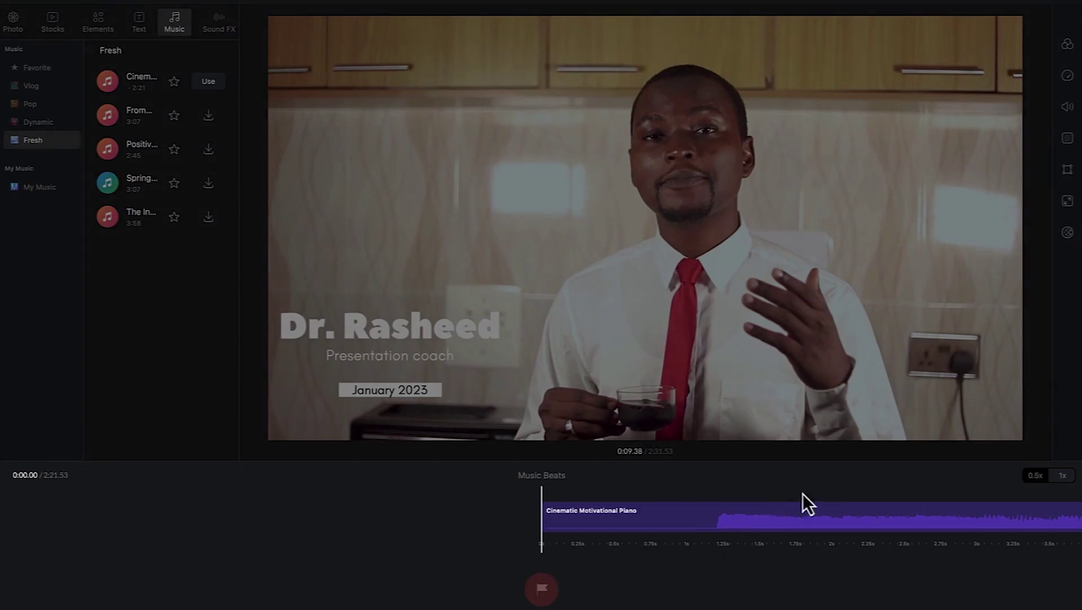
{"action": "key", "text": "space"}
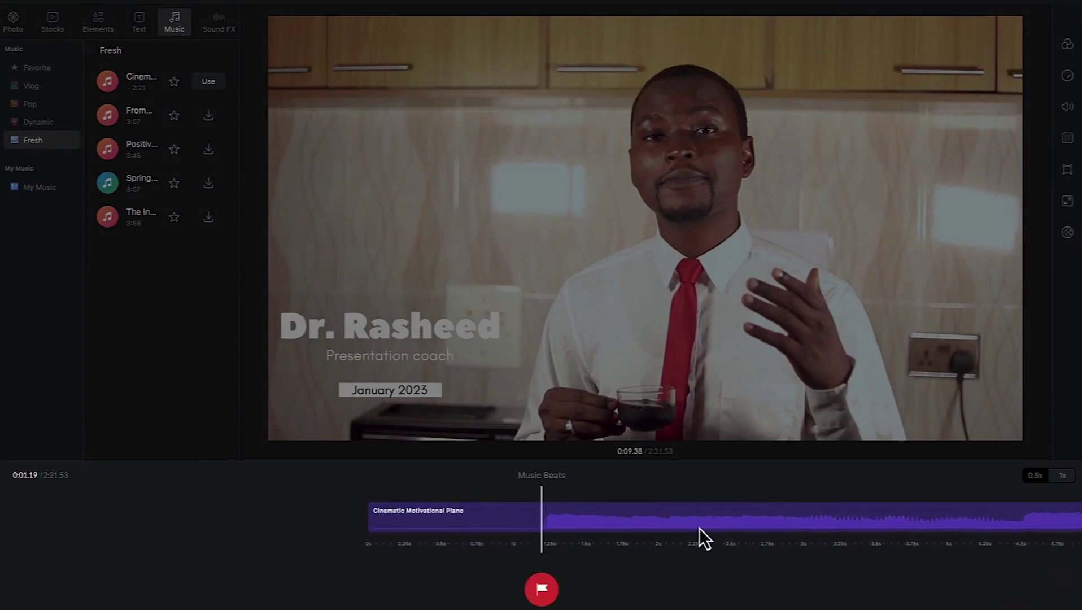
Mark the first four beats on the piano waveform, advancing it to about 8 seconds.
{"action": "left_click", "coordinate": [541, 589]}
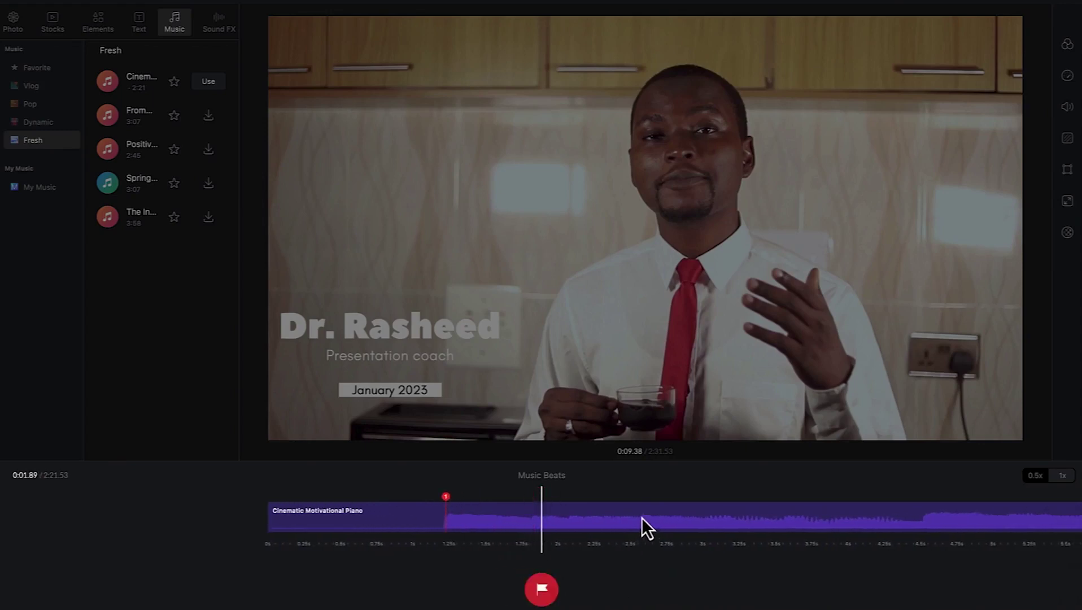
{"action": "left_click", "coordinate": [548, 593]}
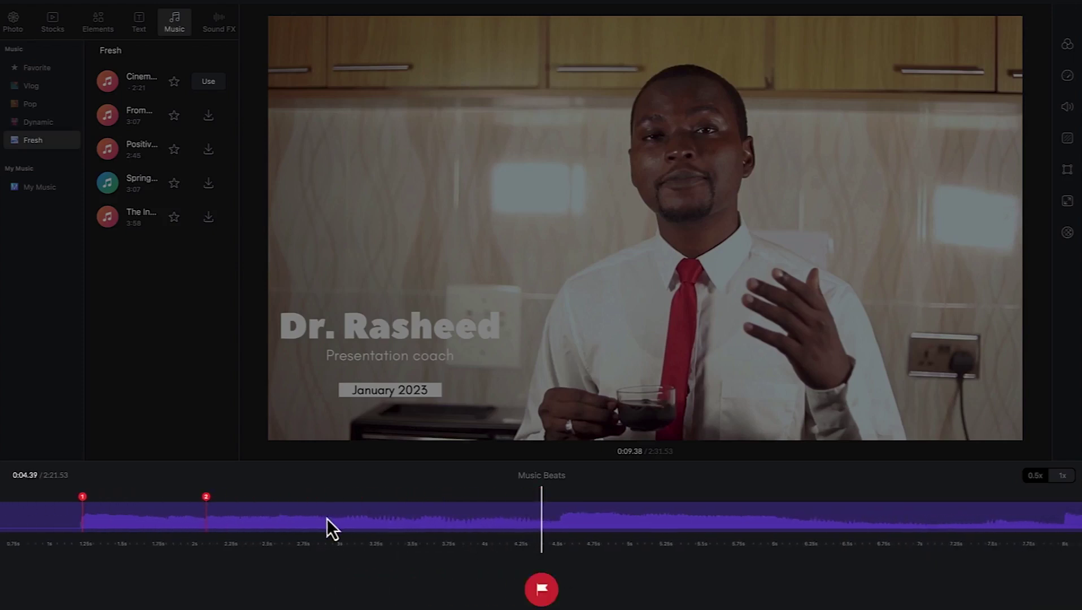
{"action": "left_click", "coordinate": [540, 590]}
{"action": "left_click_drag", "start_coordinate": [819, 517], "coordinate": [322, 500]}
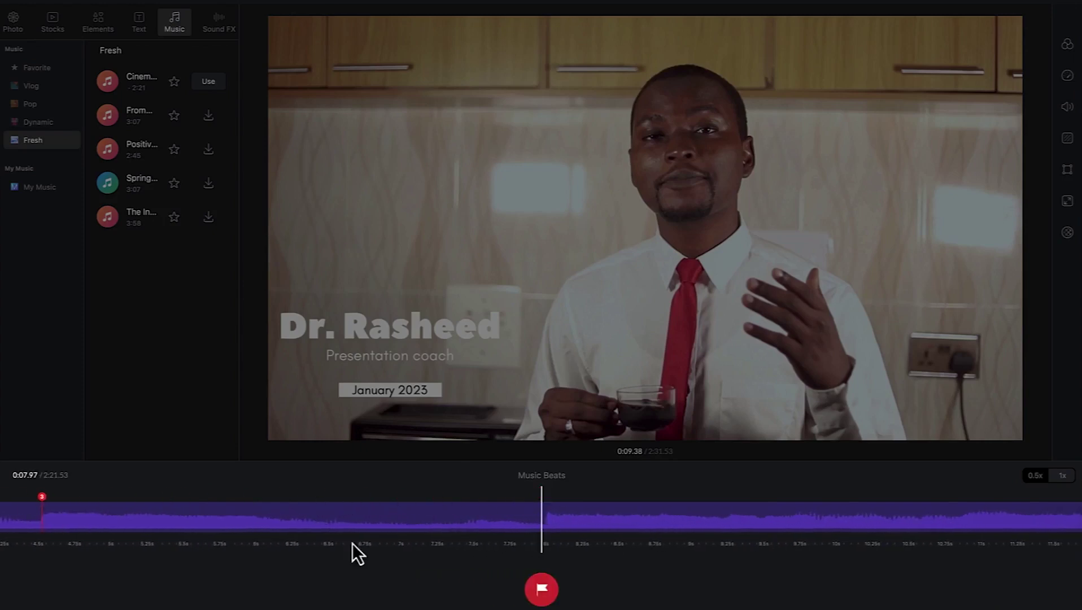
{"action": "left_click", "coordinate": [540, 590]}
Mark beats five and six near 14 and 17.8 seconds, then select marker 6.
{"action": "left_click_drag", "start_coordinate": [822, 527], "coordinate": [263, 538]}
{"action": "mouse_move", "coordinate": [626, 513]}
{"action": "left_mouse_down"}
{"action": "mouse_move", "coordinate": [594, 537]}
{"action": "mouse_move", "coordinate": [309, 535]}
{"action": "left_mouse_up"}
{"action": "left_click", "coordinate": [530, 596]}
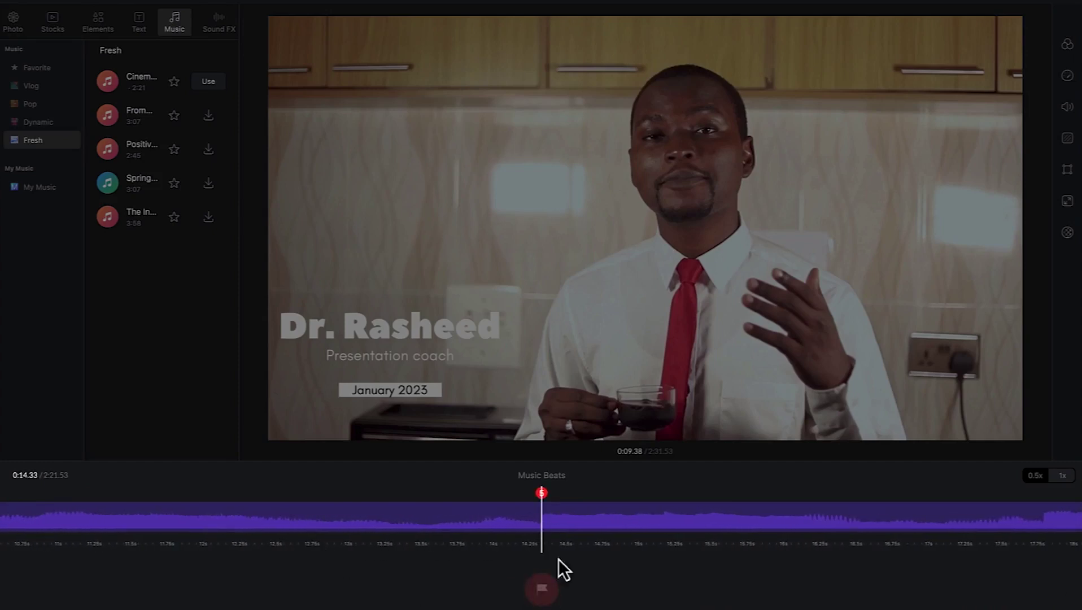
{"action": "left_click_drag", "start_coordinate": [684, 527], "coordinate": [194, 572]}
{"action": "left_click", "coordinate": [540, 587]}
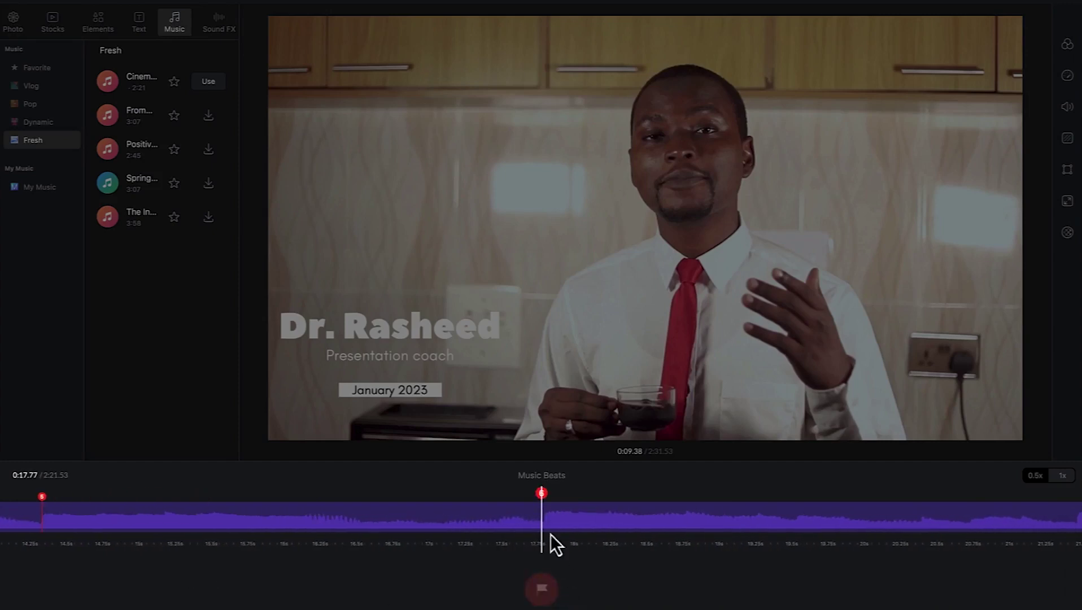
{"action": "left_click", "coordinate": [542, 493]}
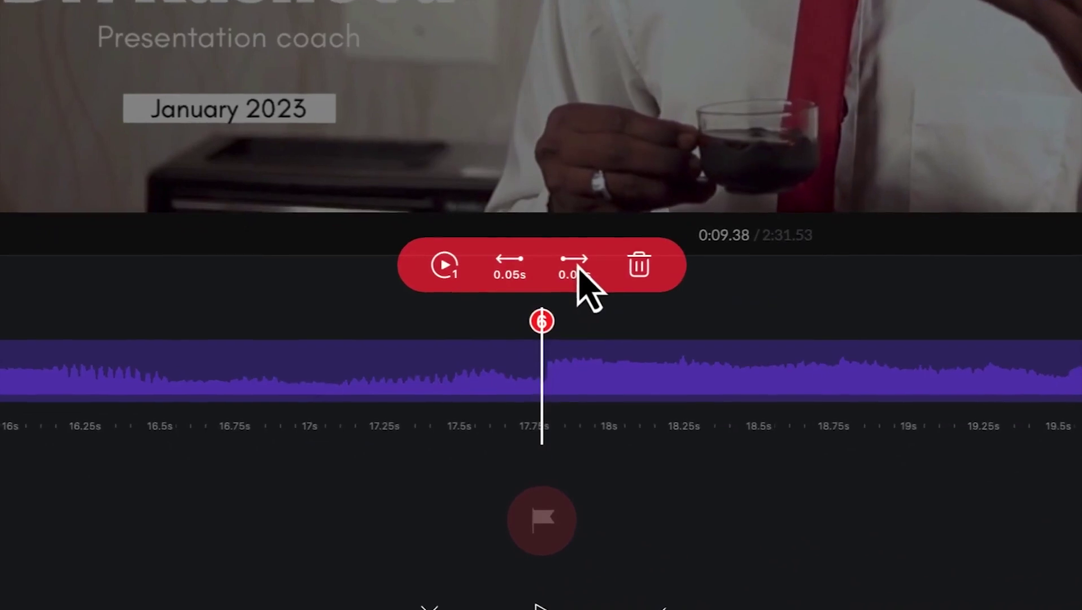
Nudge beat marker 6 in 0.05s steps onto the 17.75s beat and confirm the markers.
{"action": "left_click", "coordinate": [562, 389]}
{"action": "left_click", "coordinate": [562, 388]}
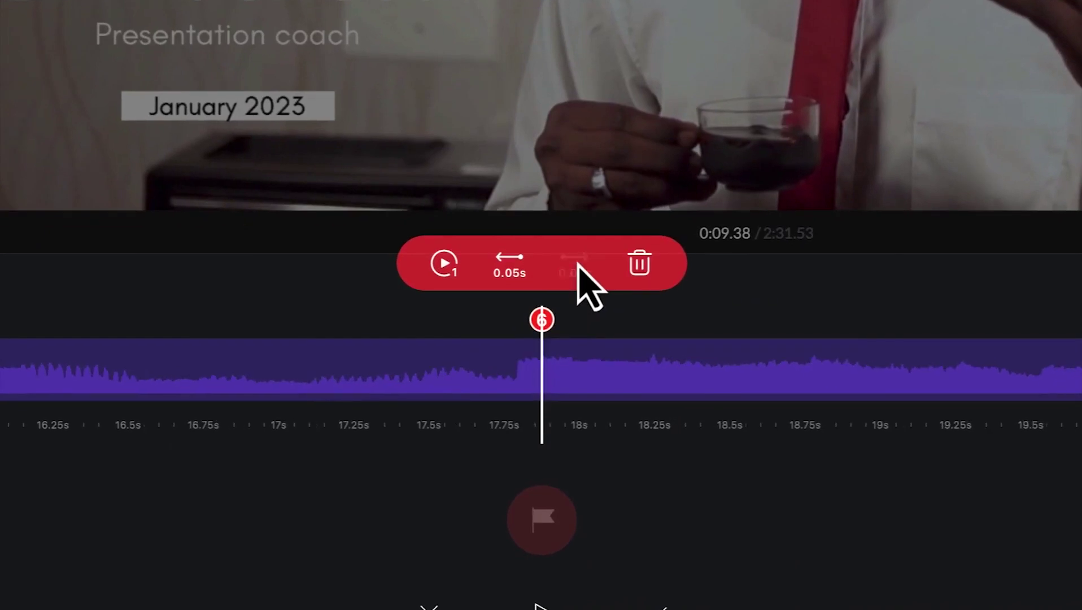
{"action": "left_click", "coordinate": [562, 388]}
{"action": "left_click", "coordinate": [574, 263]}
{"action": "left_click", "coordinate": [574, 263]}
{"action": "left_click", "coordinate": [574, 263]}
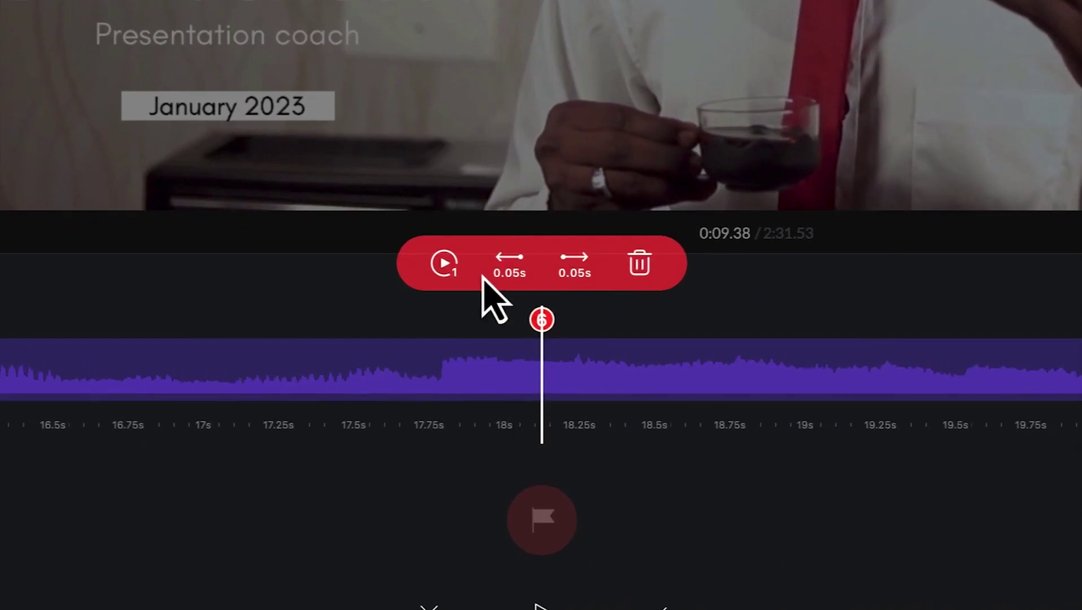
{"action": "left_click", "coordinate": [499, 271]}
{"action": "left_click", "coordinate": [499, 272]}
{"action": "left_click", "coordinate": [500, 272]}
{"action": "left_click", "coordinate": [500, 273]}
{"action": "left_click", "coordinate": [504, 274]}
{"action": "left_click", "coordinate": [505, 274]}
{"action": "left_click", "coordinate": [506, 278]}
{"action": "left_click", "coordinate": [507, 282]}
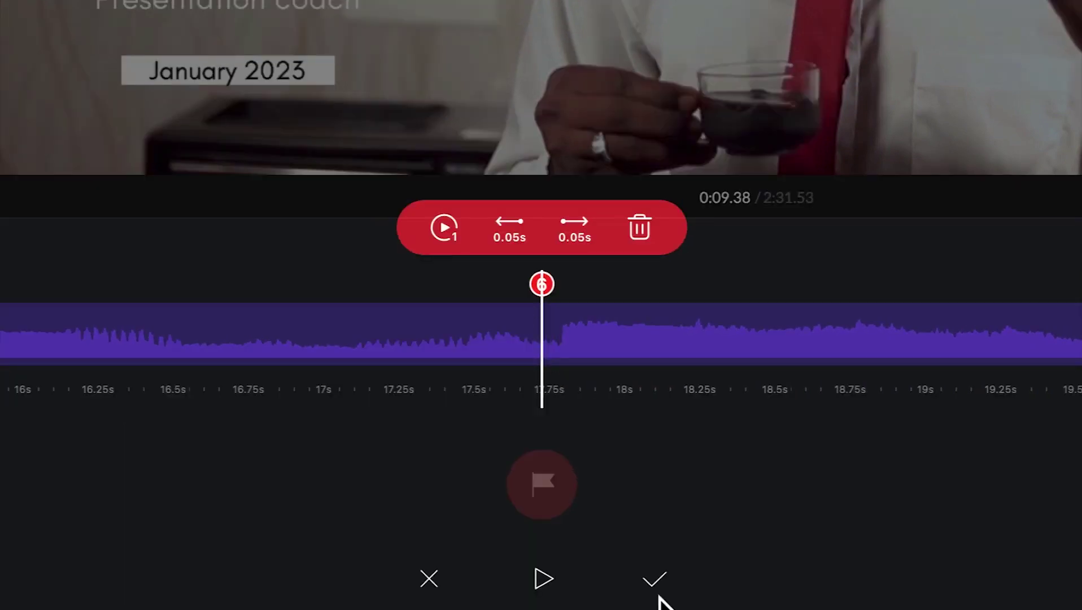
{"action": "left_click", "coordinate": [654, 586]}
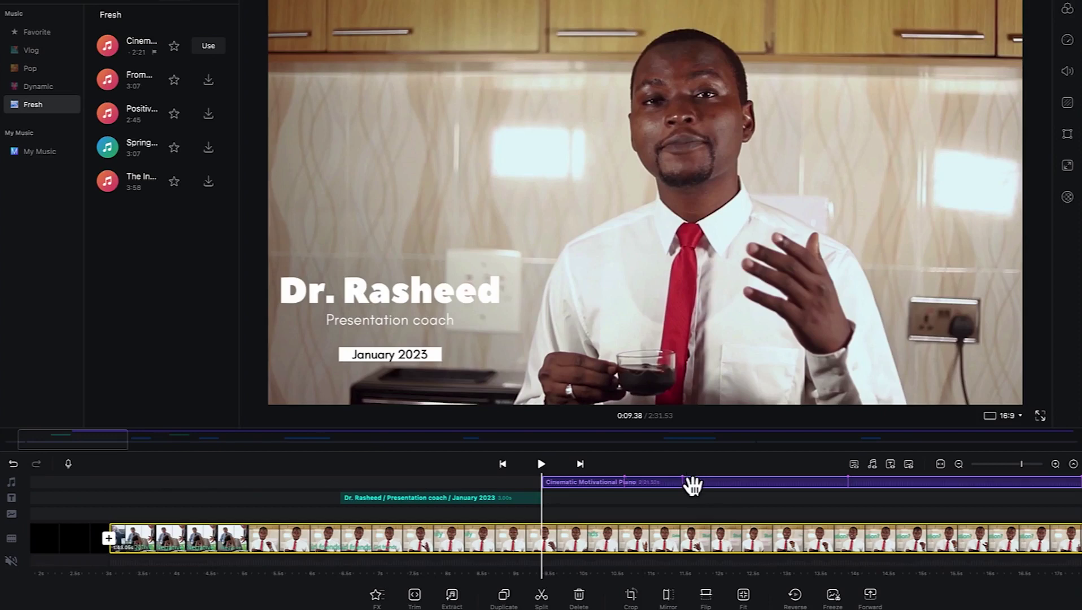
Trim the piano clip's start, then drag its end far left so it stops early.
{"action": "left_click", "coordinate": [692, 485]}
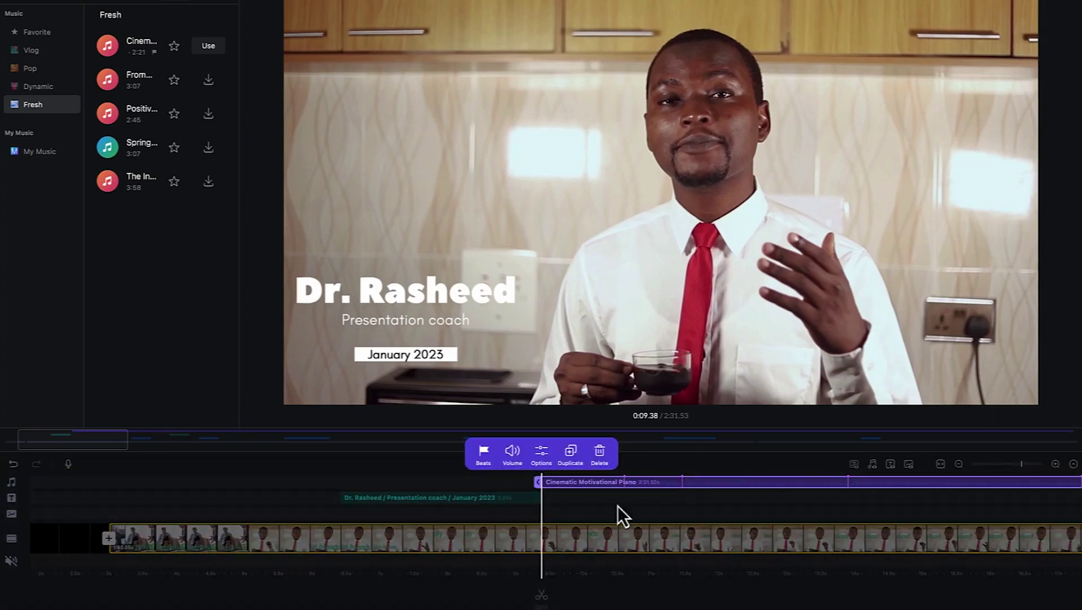
{"action": "left_click_drag", "start_coordinate": [538, 485], "coordinate": [636, 493]}
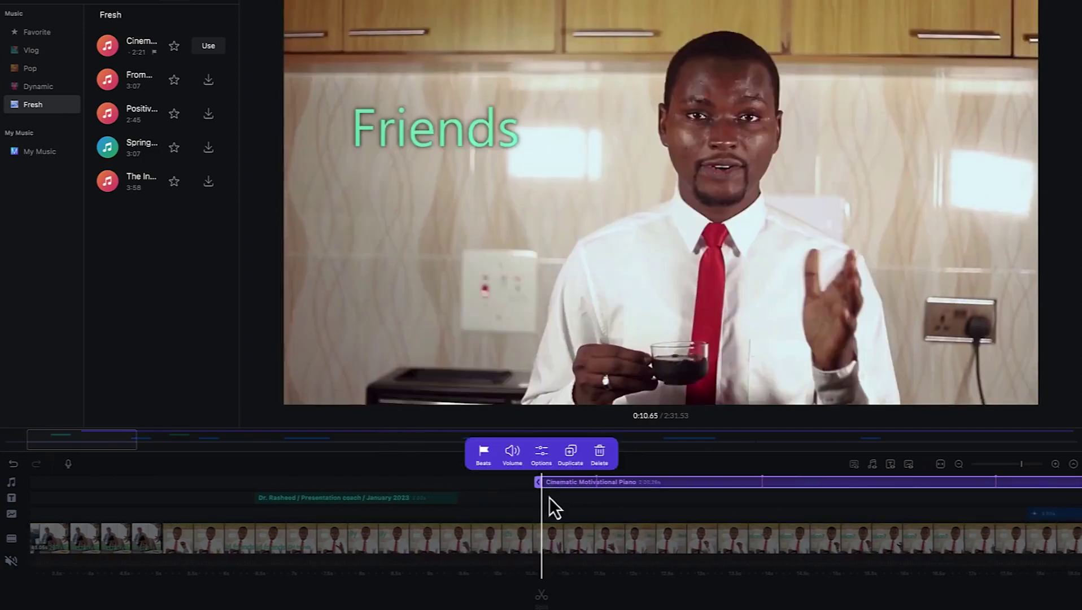
{"action": "left_click", "coordinate": [1023, 468]}
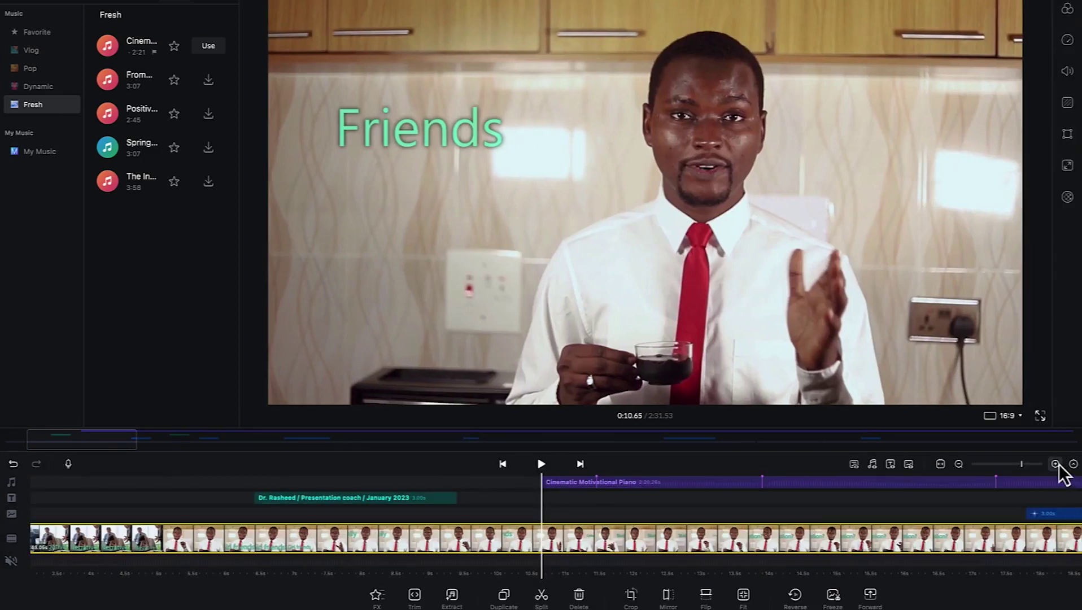
{"action": "left_click", "coordinate": [959, 465]}
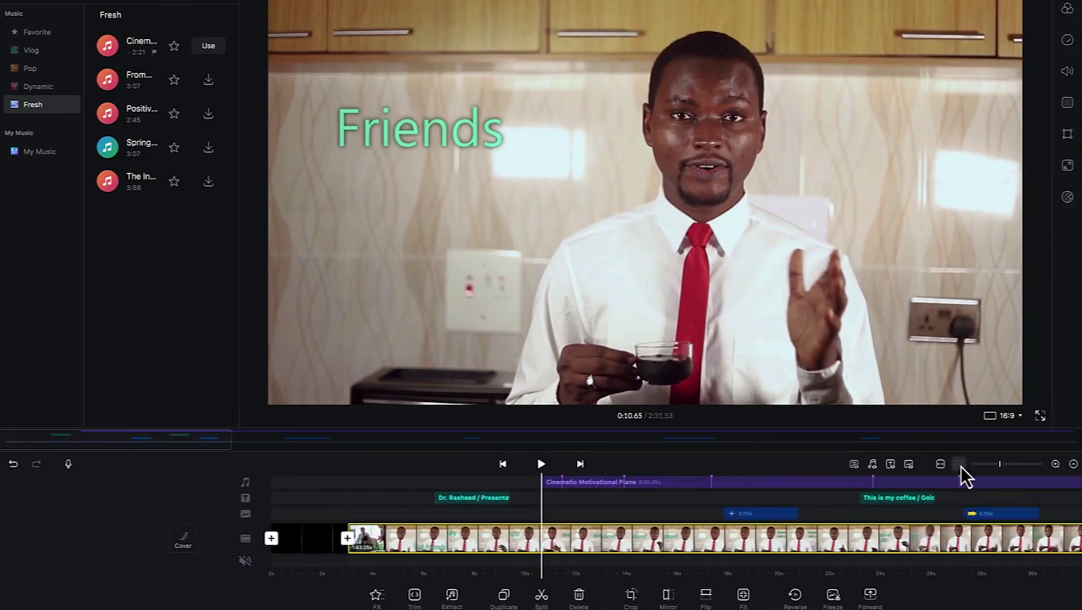
{"action": "left_click", "coordinate": [960, 466]}
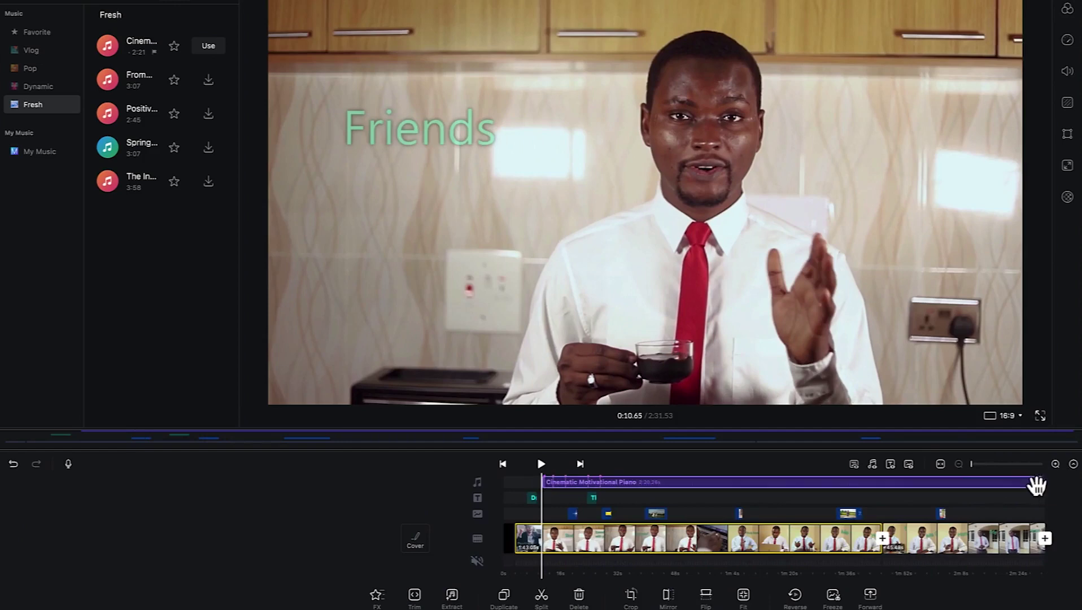
{"action": "left_click_drag", "start_coordinate": [1032, 483], "coordinate": [604, 496]}
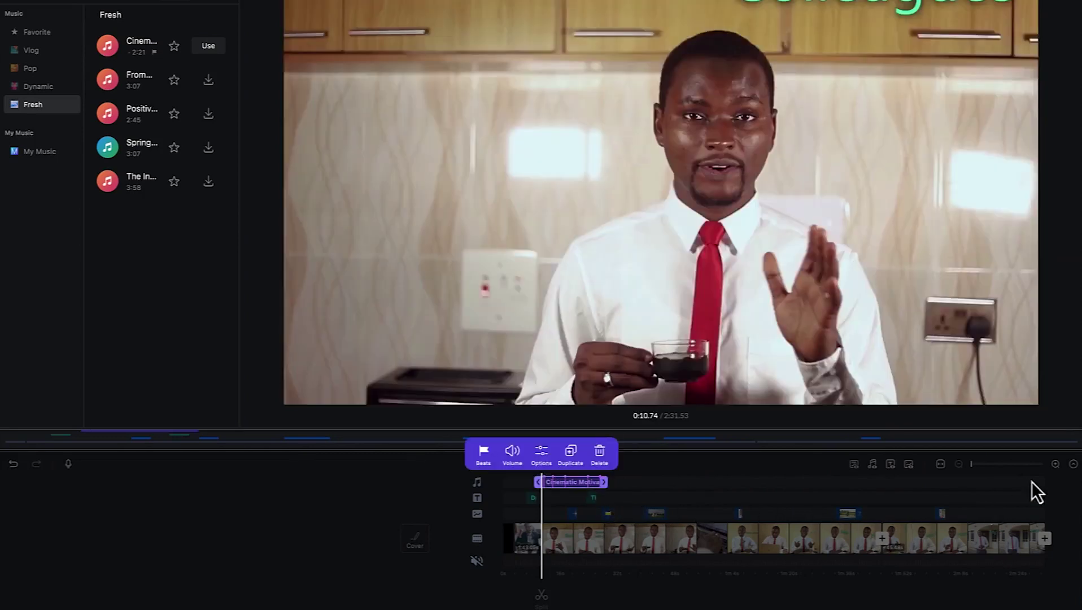
{"action": "left_click", "coordinate": [1054, 465]}
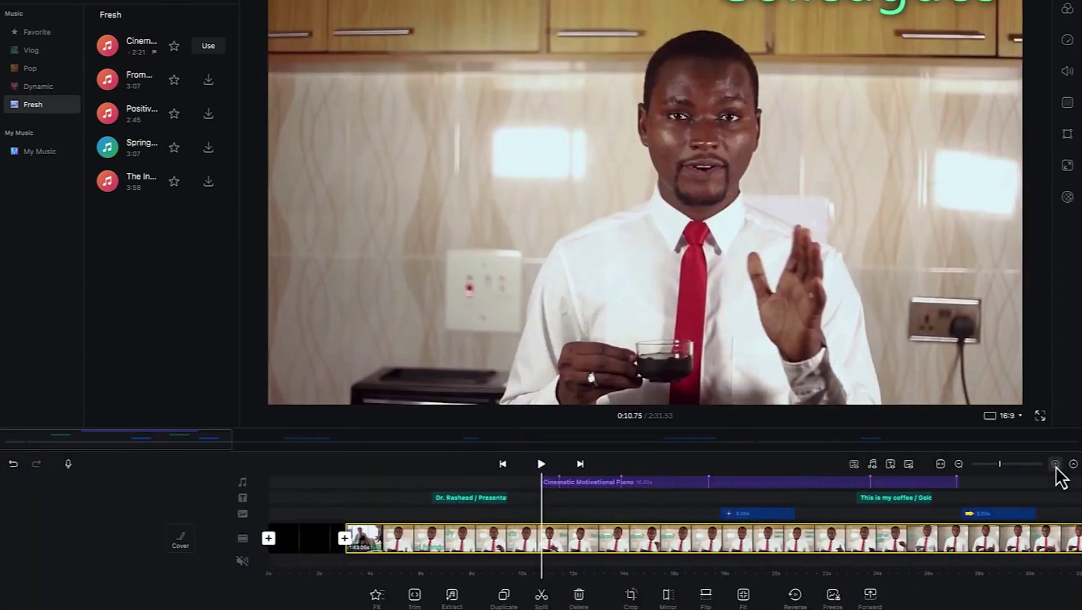
{"action": "left_click", "coordinate": [1055, 464]}
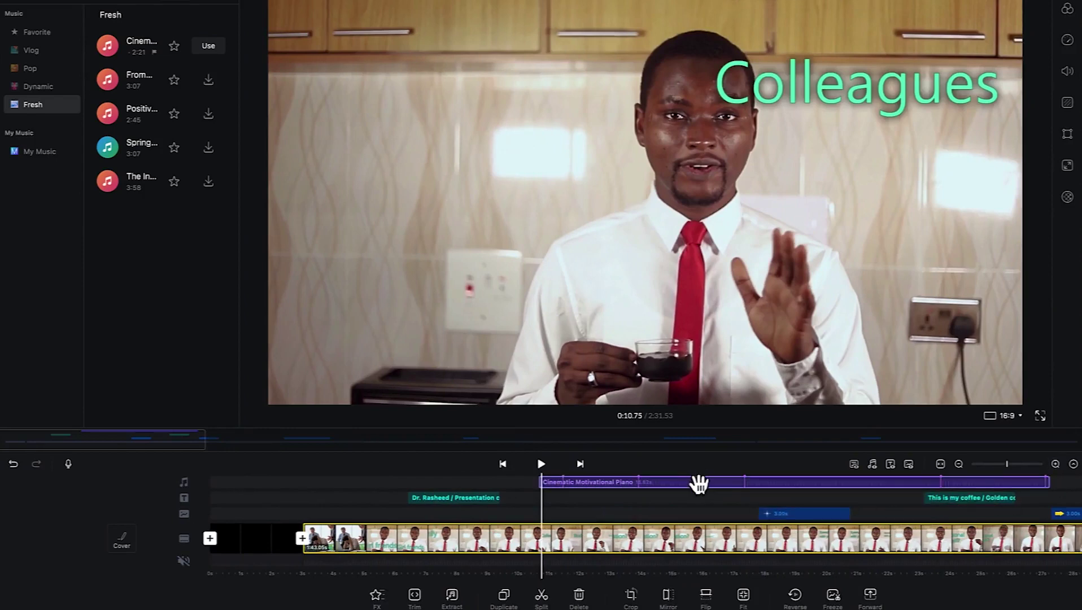
{"action": "left_click", "coordinate": [699, 483]}
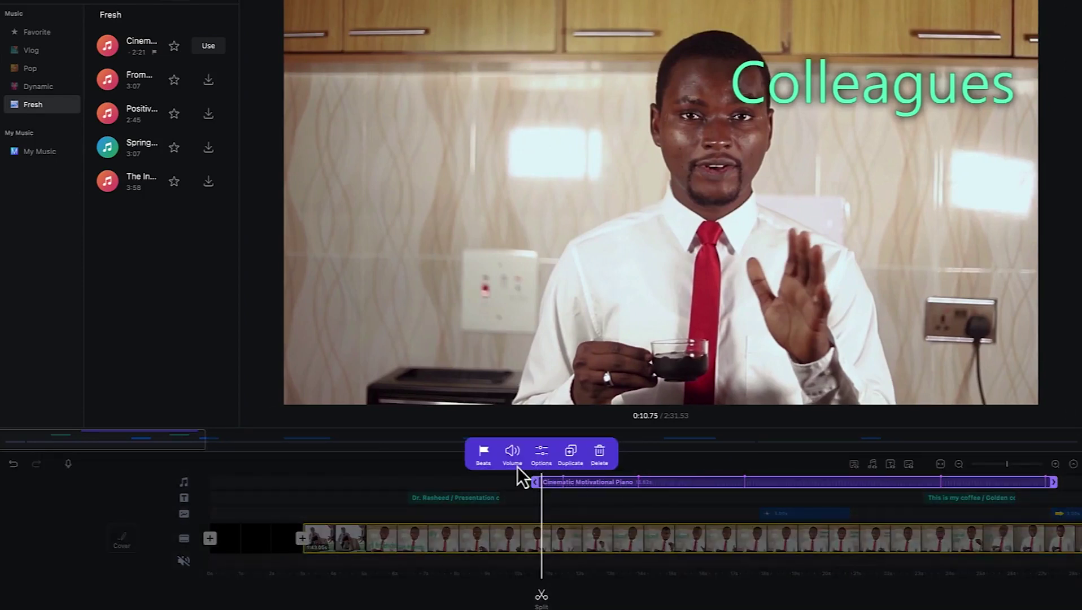
{"action": "left_click", "coordinate": [511, 452]}
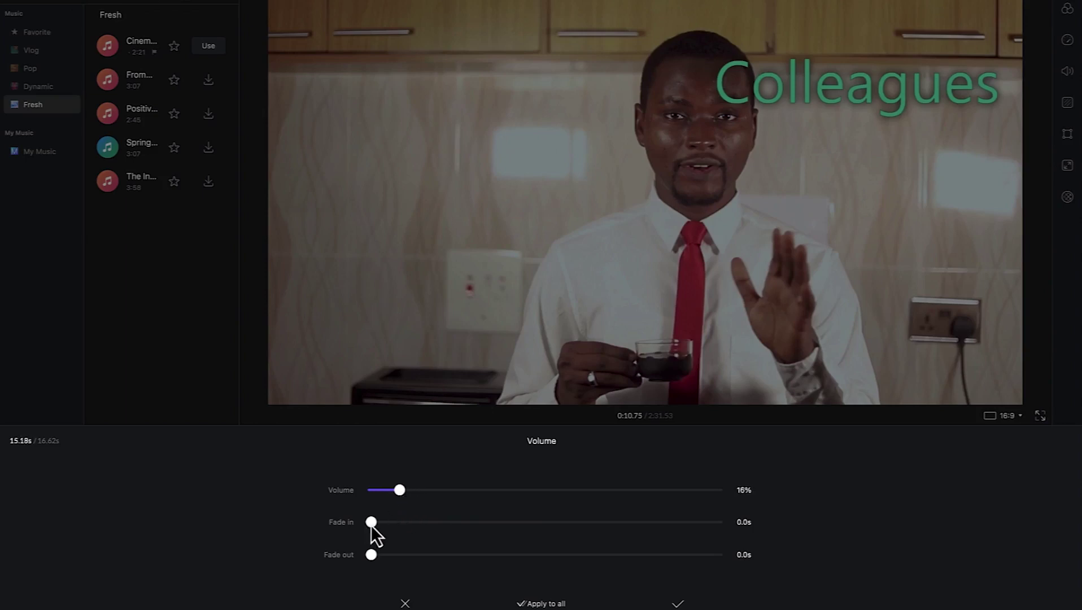
{"action": "left_click_drag", "start_coordinate": [372, 527], "coordinate": [432, 539]}
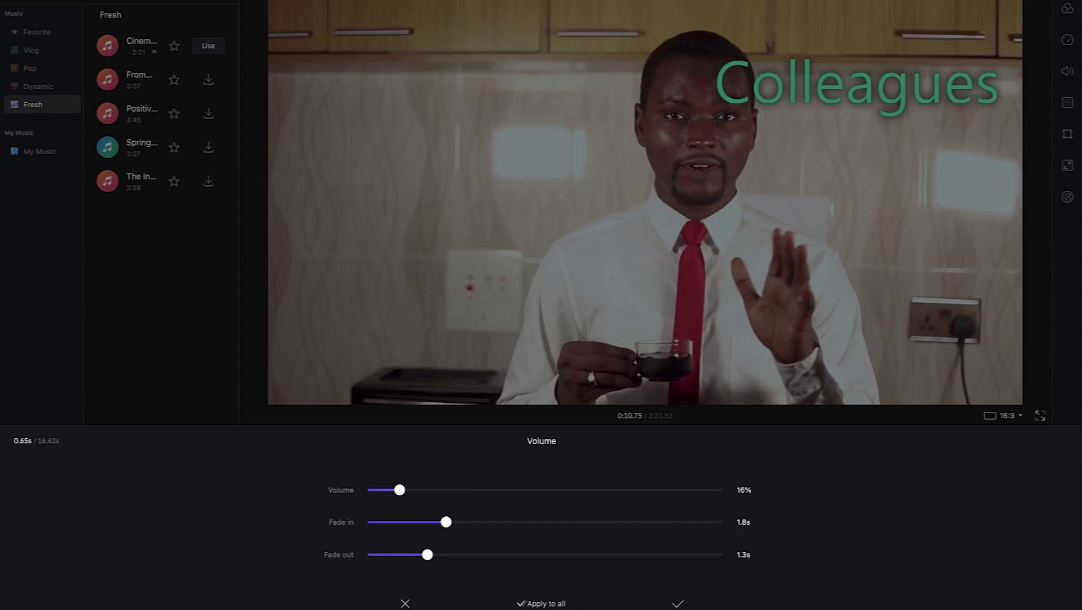
{"action": "left_click", "coordinate": [404, 603]}
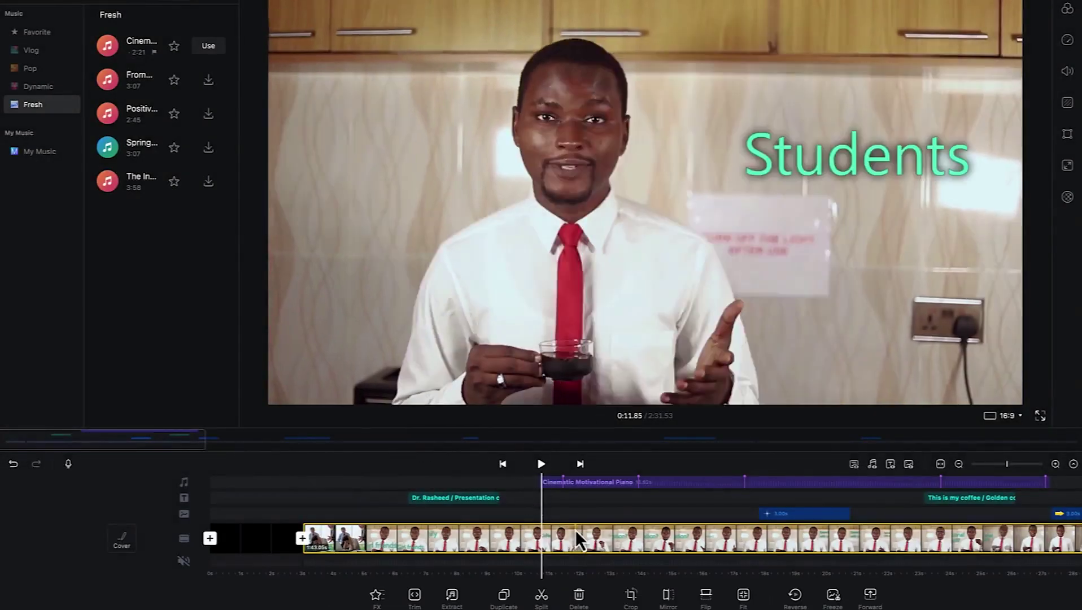
Trim the piano track to 0:03.50–0:15.83 with 72% volume and a 0.1s fade-in.
{"action": "left_click", "coordinate": [664, 482]}
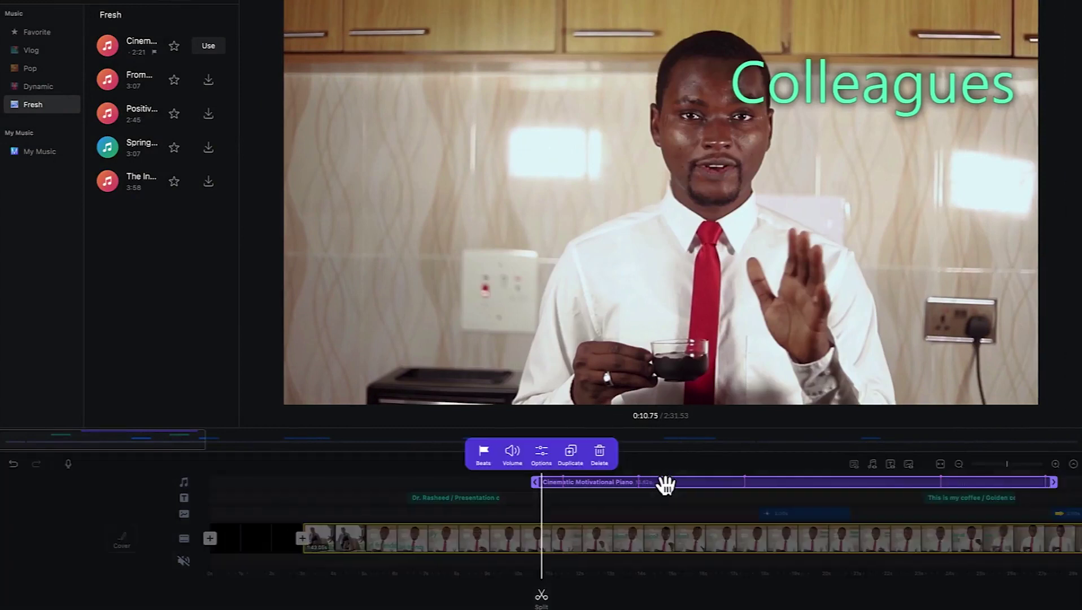
{"action": "left_click", "coordinate": [536, 457]}
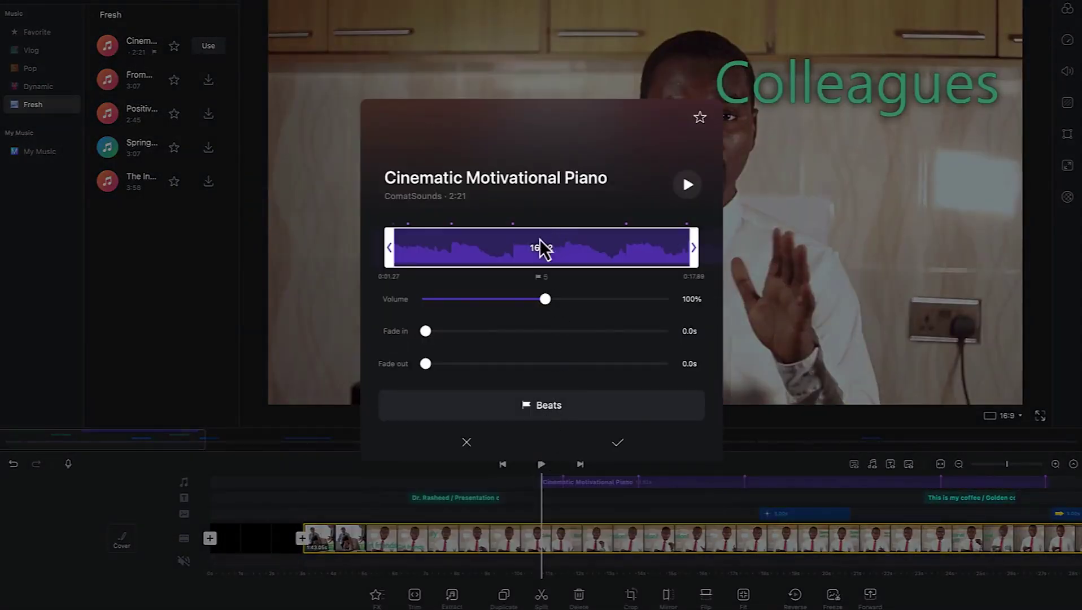
{"action": "left_click_drag", "start_coordinate": [695, 252], "coordinate": [655, 257]}
{"action": "left_click_drag", "start_coordinate": [394, 251], "coordinate": [452, 277]}
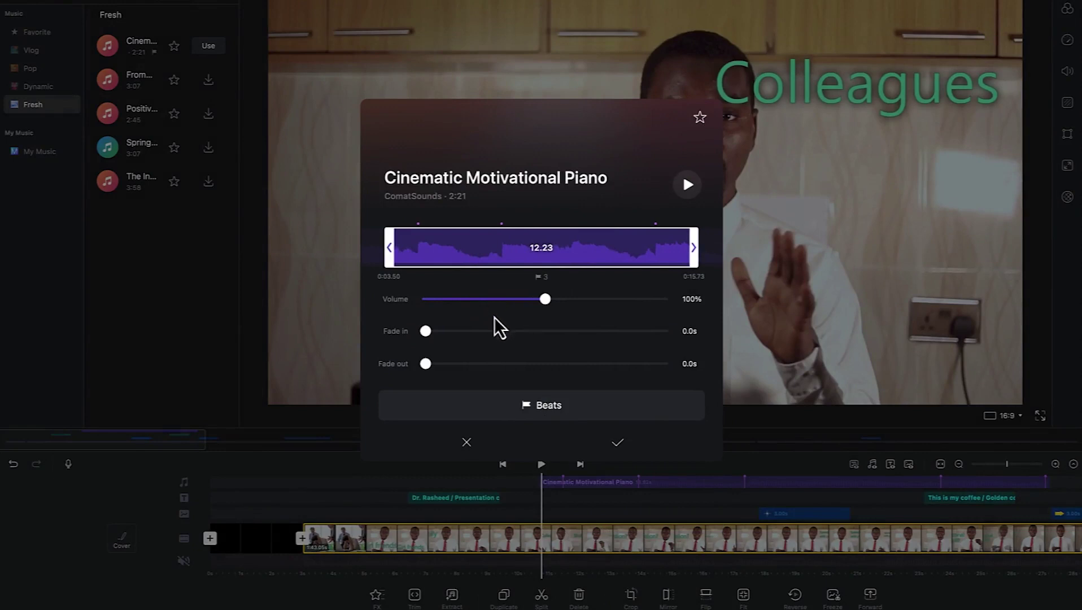
{"action": "left_click_drag", "start_coordinate": [546, 302], "coordinate": [511, 300]}
{"action": "left_click_drag", "start_coordinate": [426, 332], "coordinate": [443, 365]}
{"action": "left_click", "coordinate": [535, 412]}
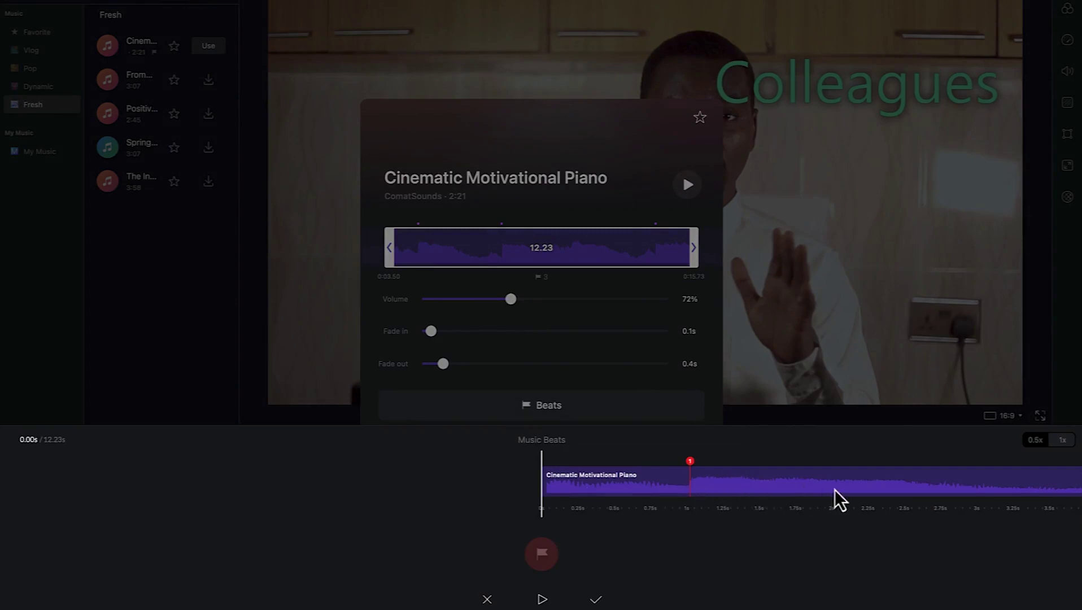
Add one more beat marker further into the waveform and apply the 12.23-second piano clip settings.
{"action": "left_click_drag", "start_coordinate": [823, 492], "coordinate": [2, 493]}
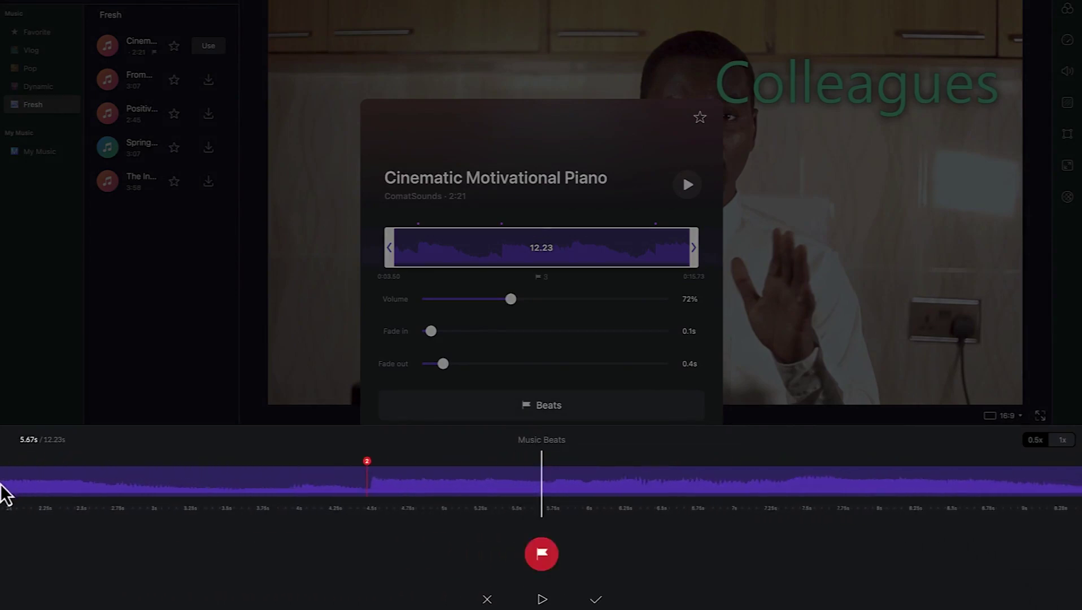
{"action": "left_click", "coordinate": [553, 556]}
{"action": "left_click", "coordinate": [593, 598]}
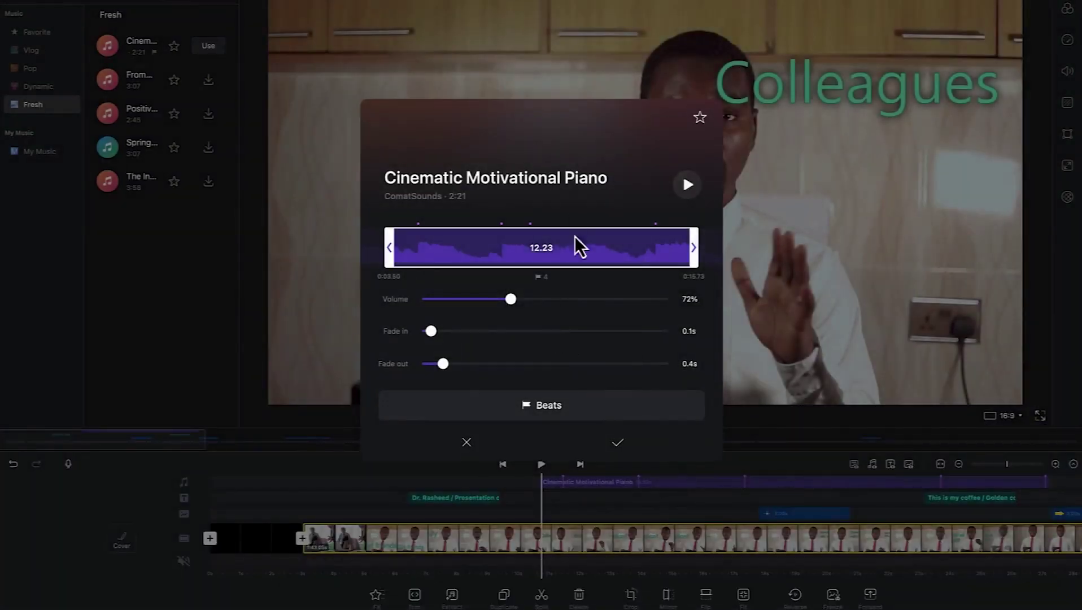
{"action": "left_click", "coordinate": [617, 442]}
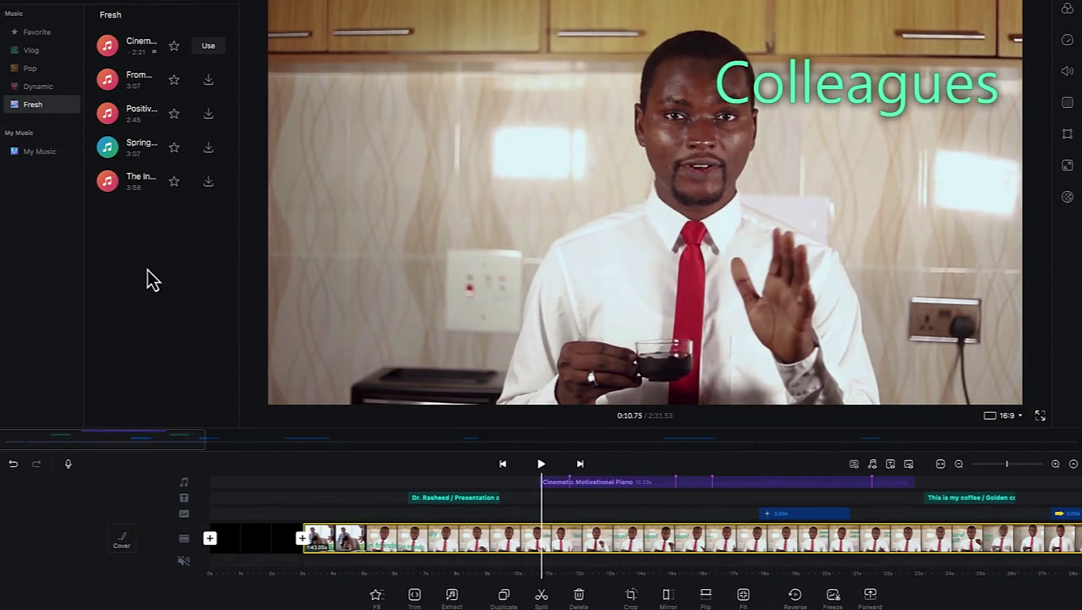
Show My Music and start an Import from File App, dismissing the tips.
{"action": "left_click", "coordinate": [50, 154]}
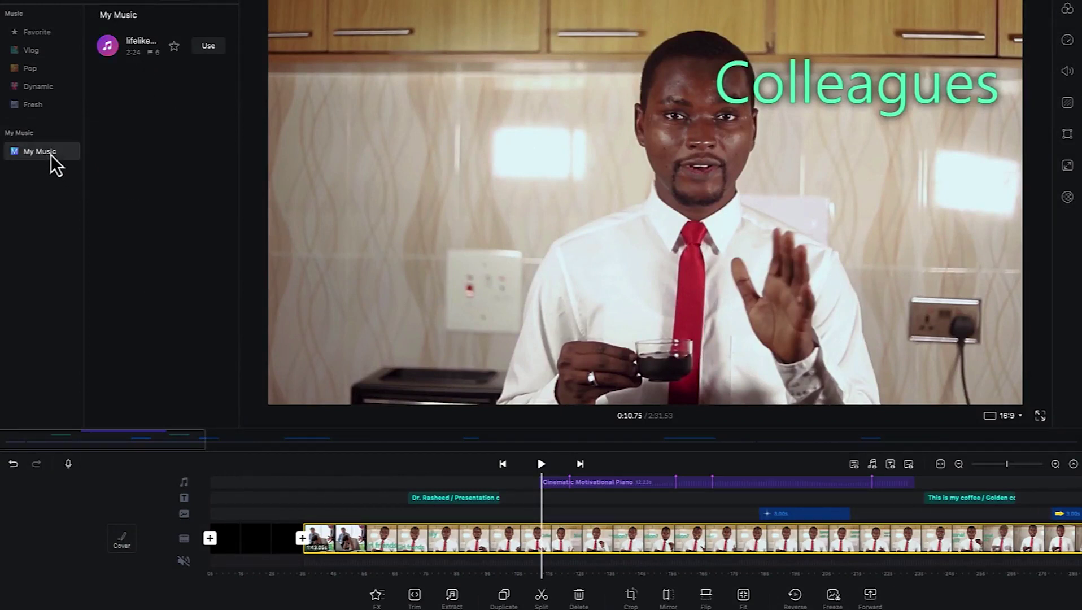
{"action": "right_click", "coordinate": [147, 138]}
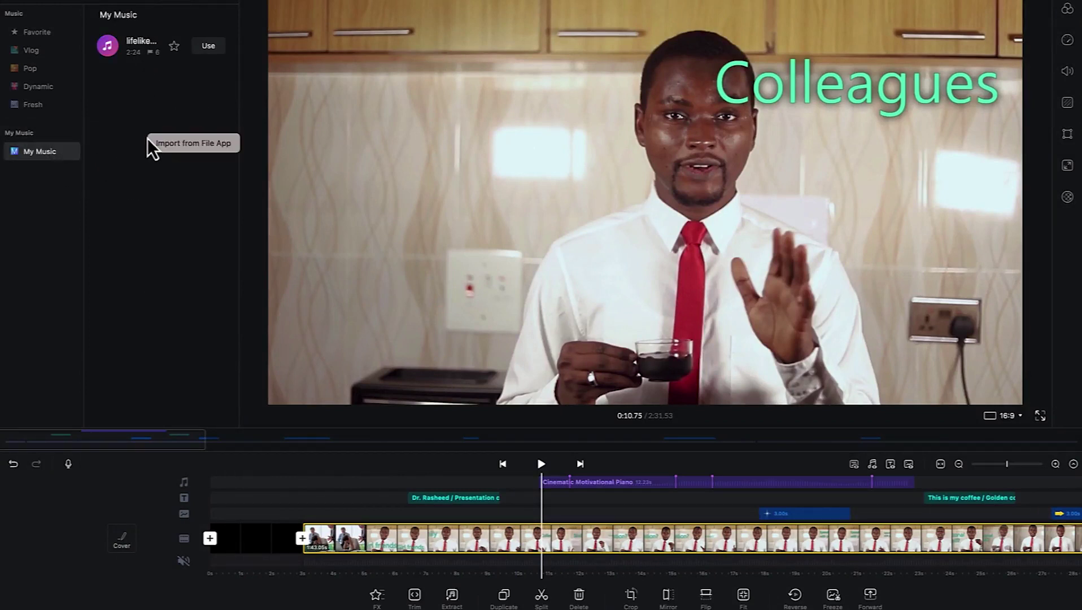
{"action": "left_click", "coordinate": [176, 148]}
{"action": "left_click", "coordinate": [522, 334]}
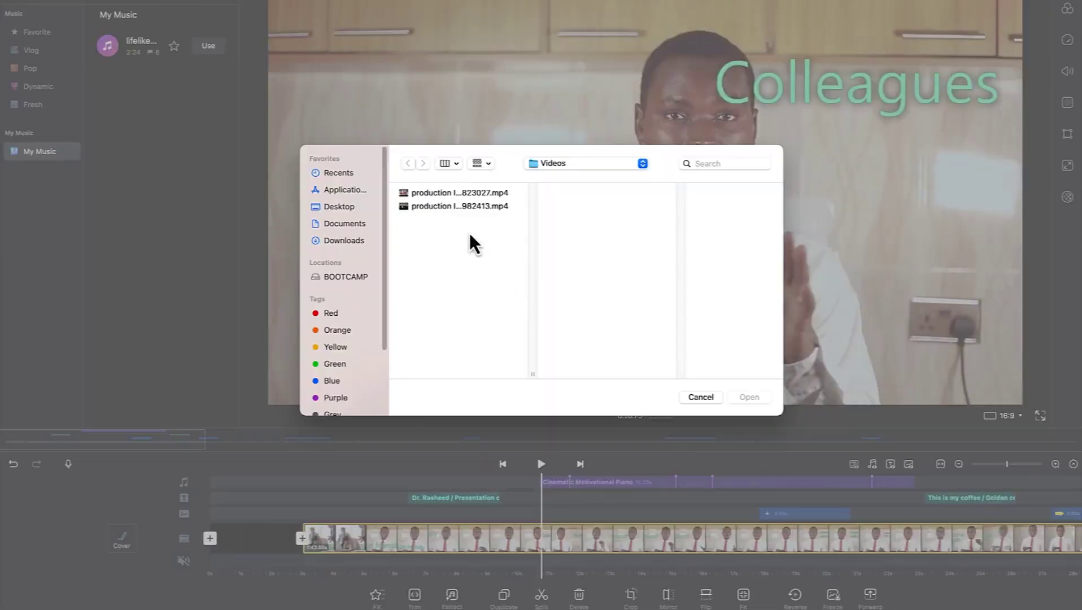
Browse to VN video editor > Music, cancel the dialog, and move the playhead to 0:23.05.
{"action": "left_click", "coordinate": [607, 164]}
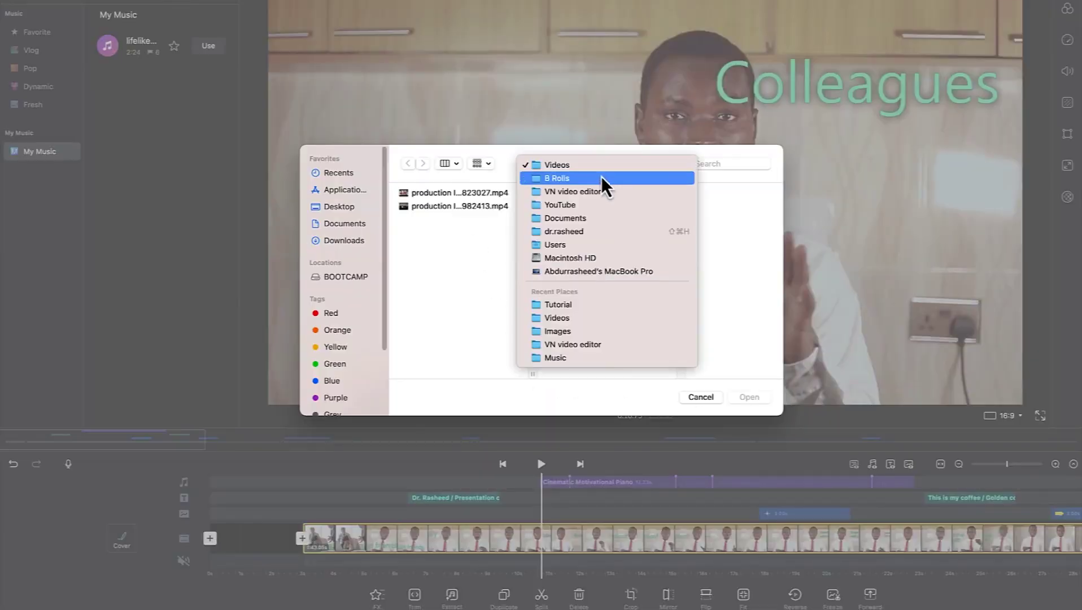
{"action": "left_click", "coordinate": [601, 195]}
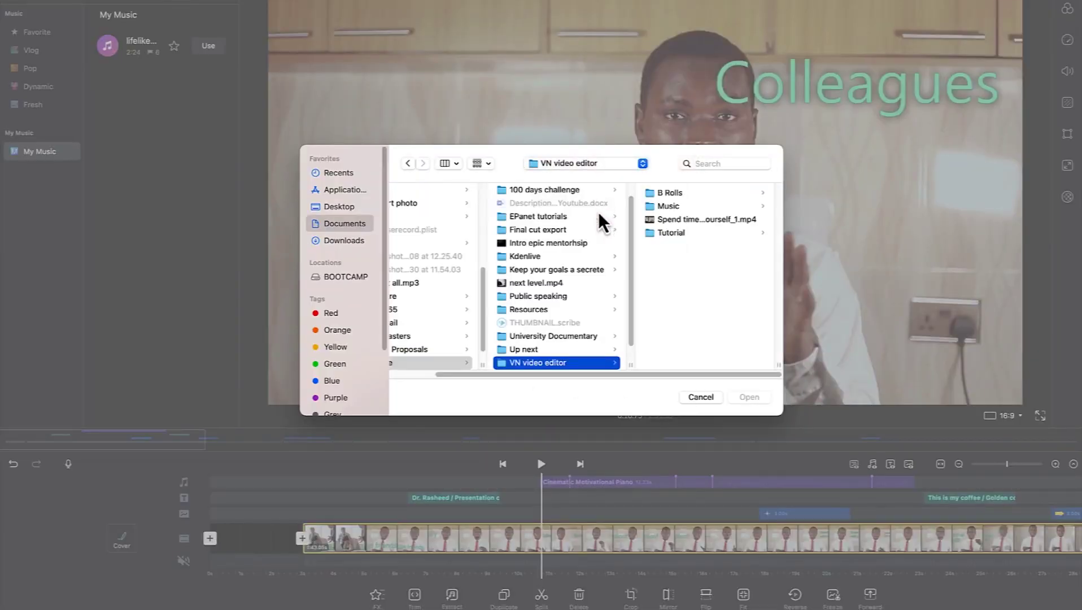
{"action": "left_click", "coordinate": [664, 208]}
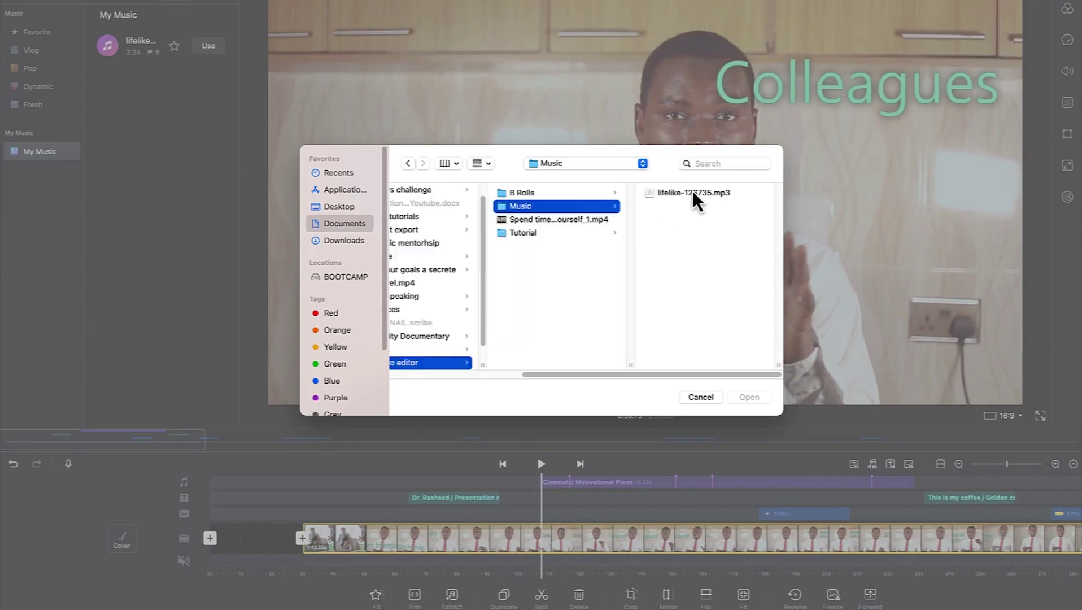
{"action": "left_click", "coordinate": [695, 396]}
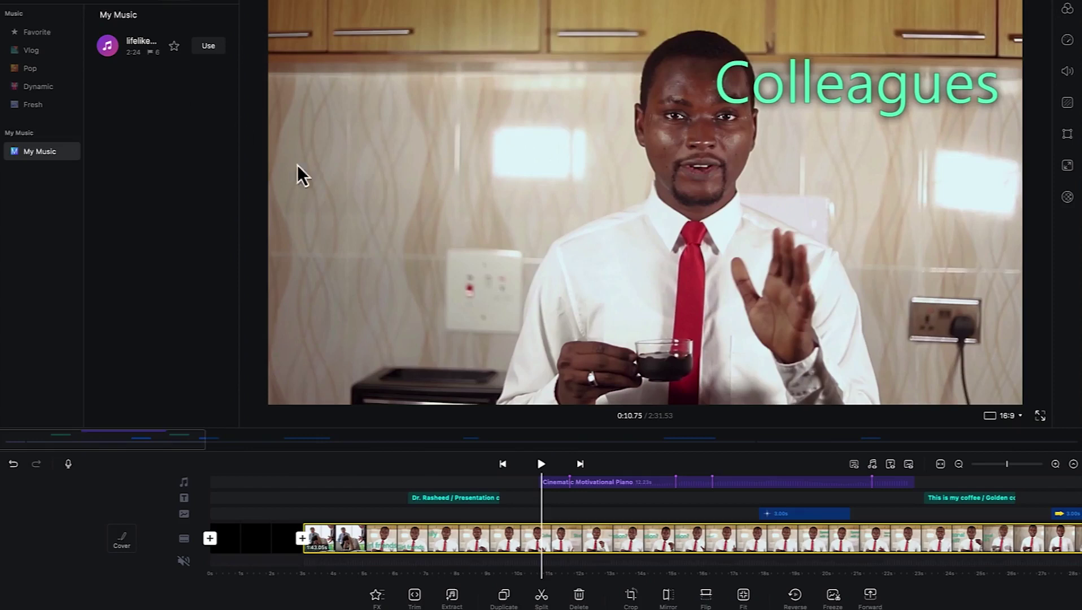
{"action": "left_click_drag", "start_coordinate": [651, 543], "coordinate": [34, 512]}
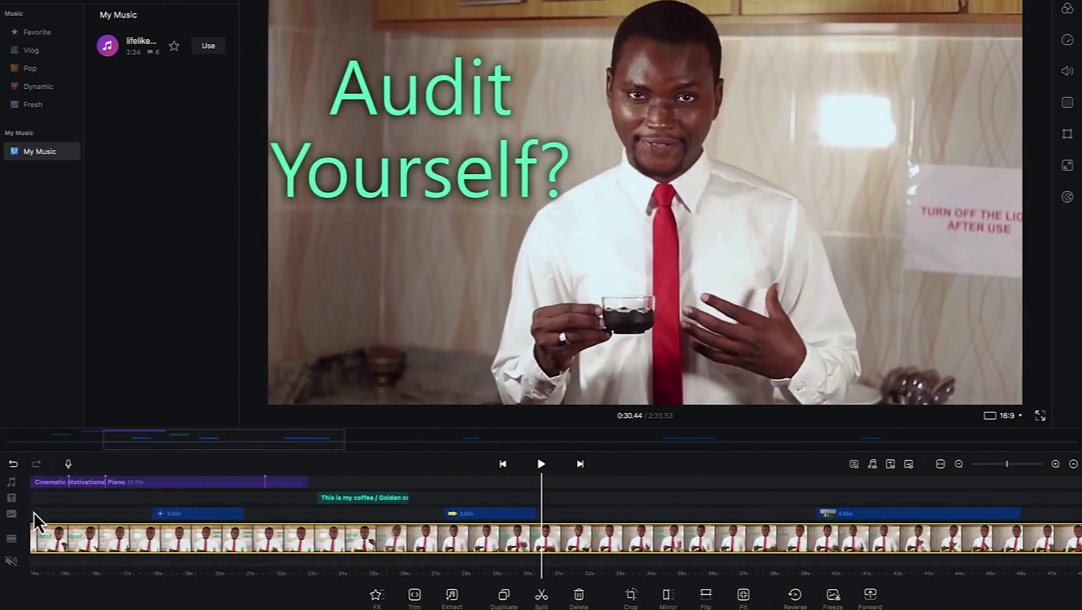
Add the lifelike track at the playhead, scrub to 0:36.30, and select the lifelike clip.
{"action": "left_click", "coordinate": [209, 46]}
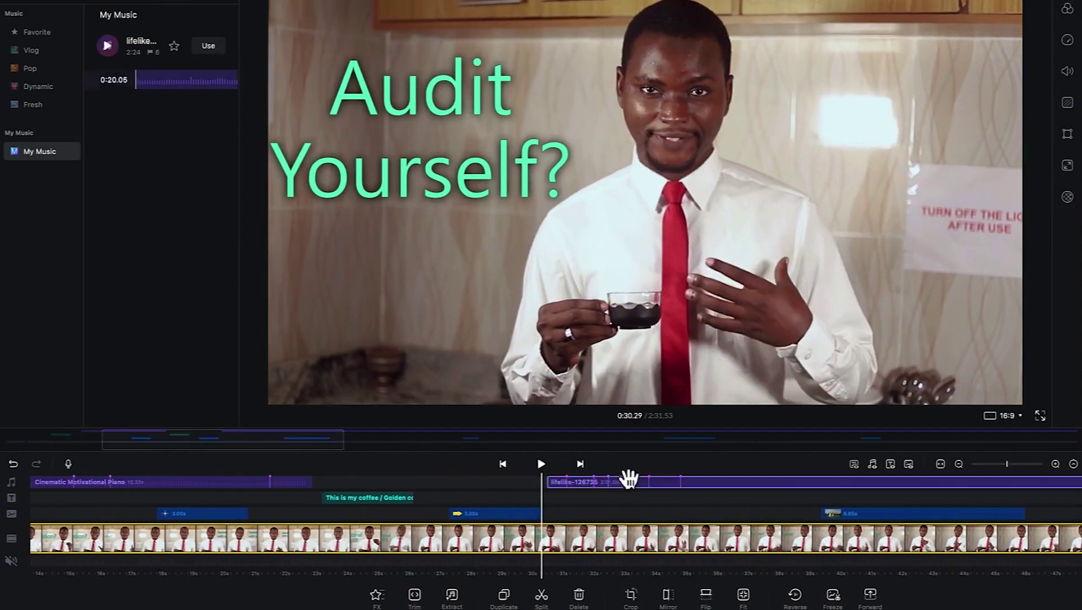
{"action": "left_click_drag", "start_coordinate": [614, 523], "coordinate": [505, 515]}
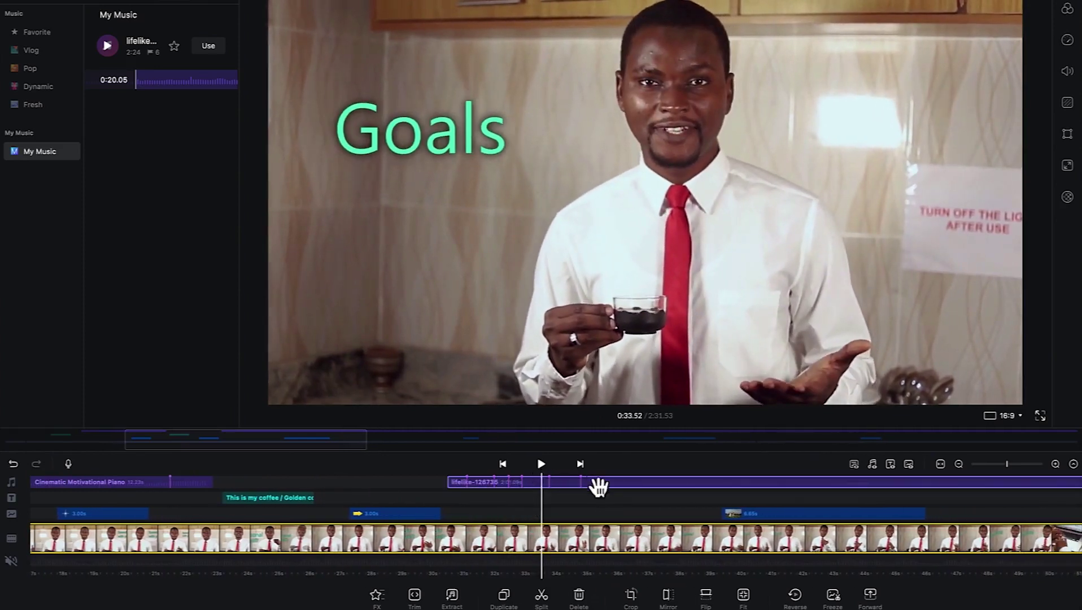
{"action": "left_click_drag", "start_coordinate": [616, 537], "coordinate": [517, 530]}
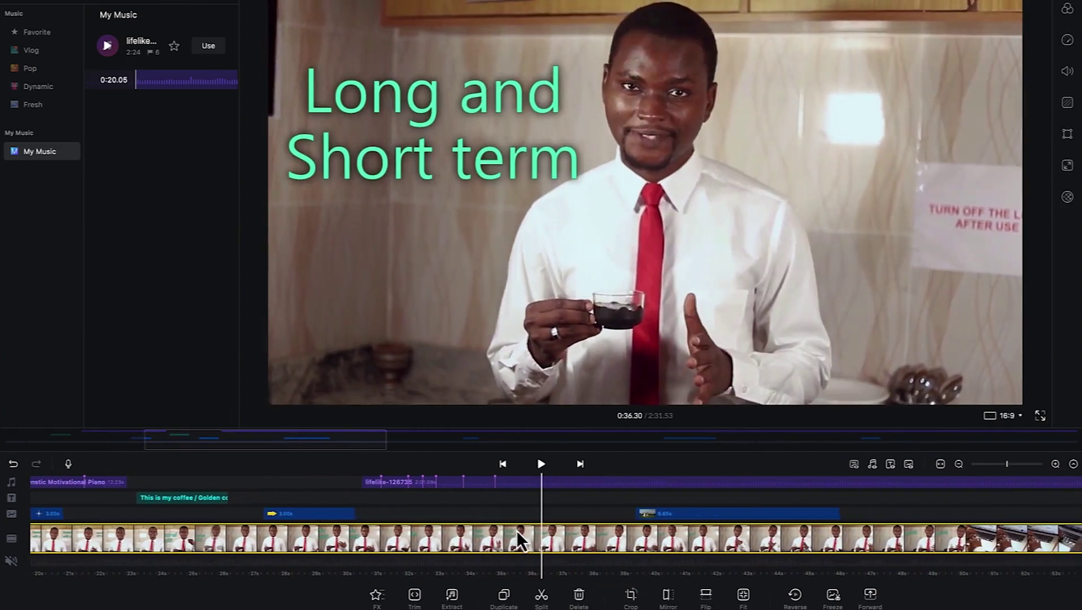
{"action": "left_click", "coordinate": [620, 485]}
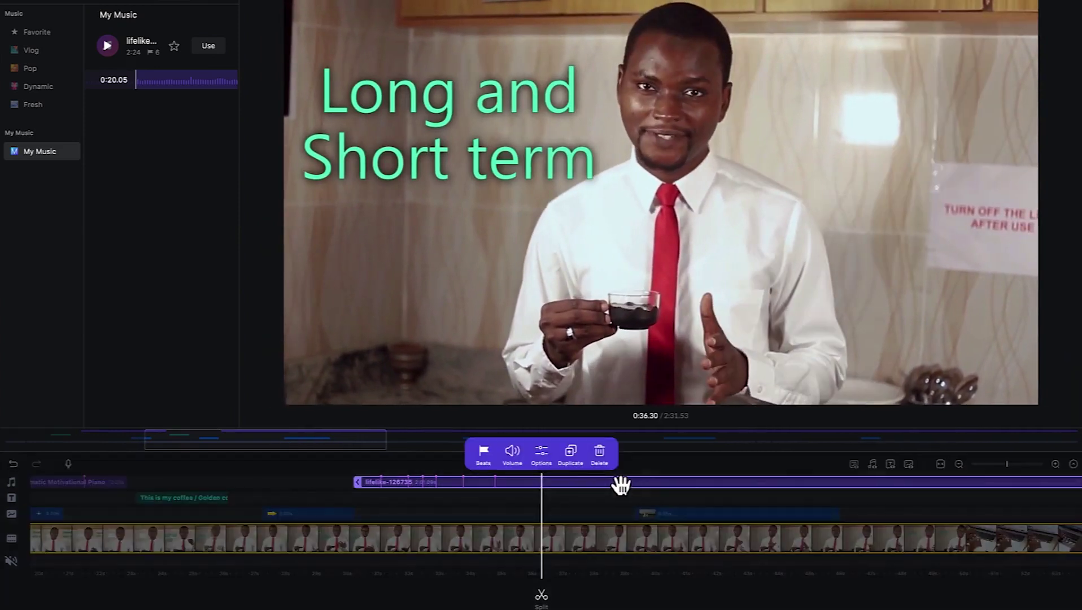
Trim the lifelike clip to 0:25.30–1:14.04 (48.75 s) and open its Music Beats editor.
{"action": "left_click", "coordinate": [541, 453]}
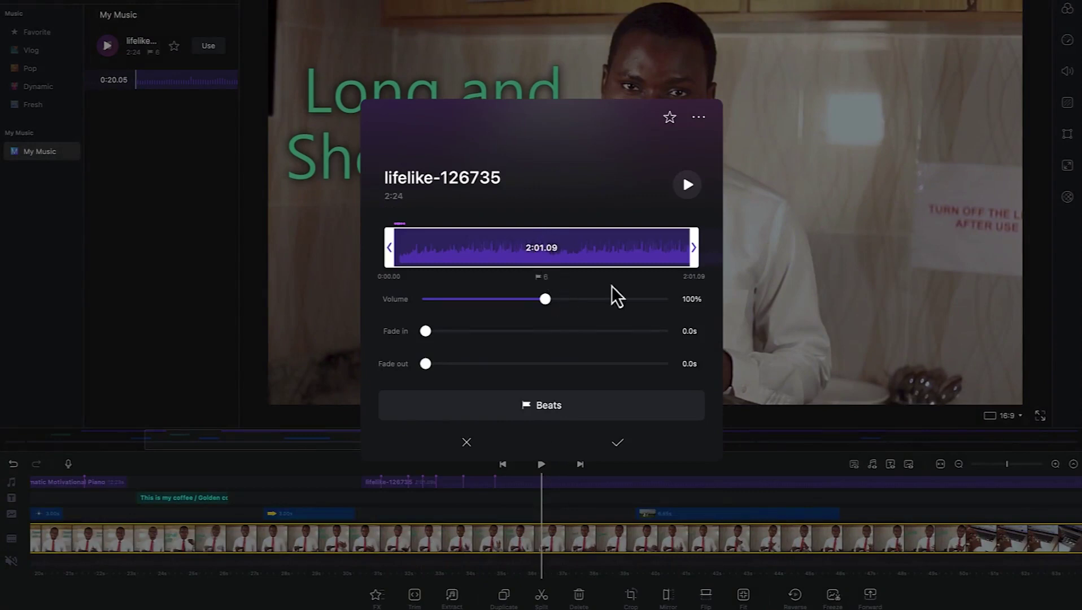
{"action": "left_click_drag", "start_coordinate": [693, 257], "coordinate": [548, 253]}
{"action": "left_click_drag", "start_coordinate": [393, 257], "coordinate": [501, 282]}
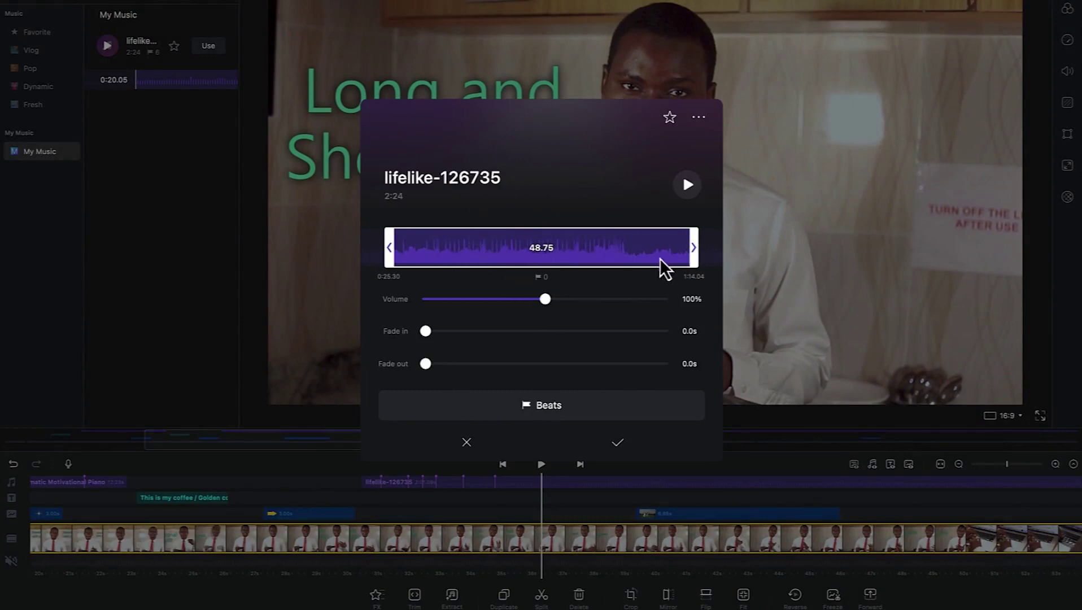
{"action": "left_click", "coordinate": [551, 415]}
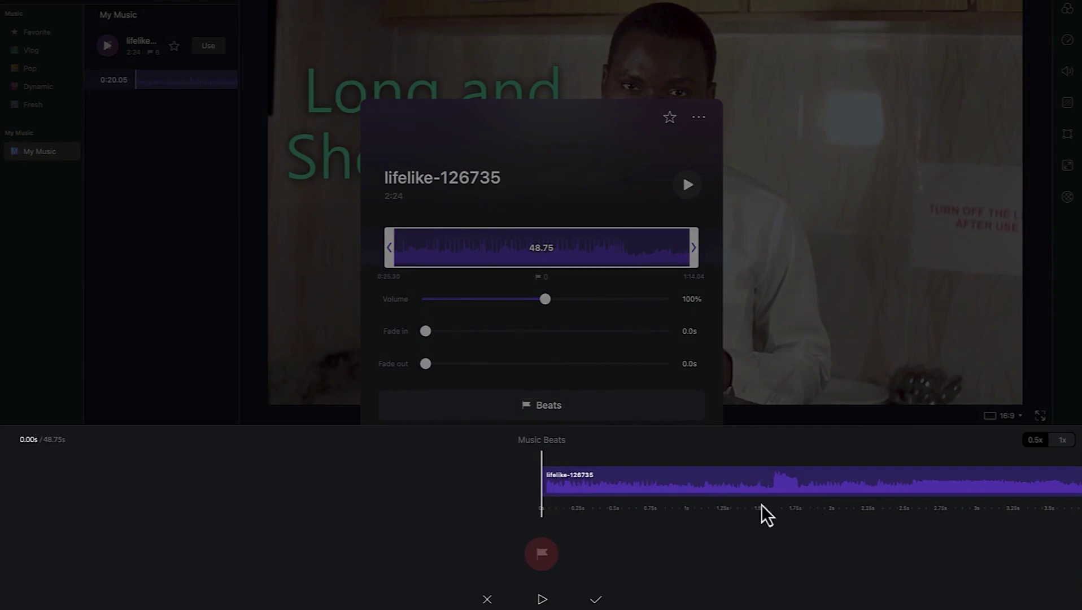
Flag beats at 3.67s and 8.35s on the lifelike clip, then confirm and apply the settings.
{"action": "left_click_drag", "start_coordinate": [822, 493], "coordinate": [282, 492]}
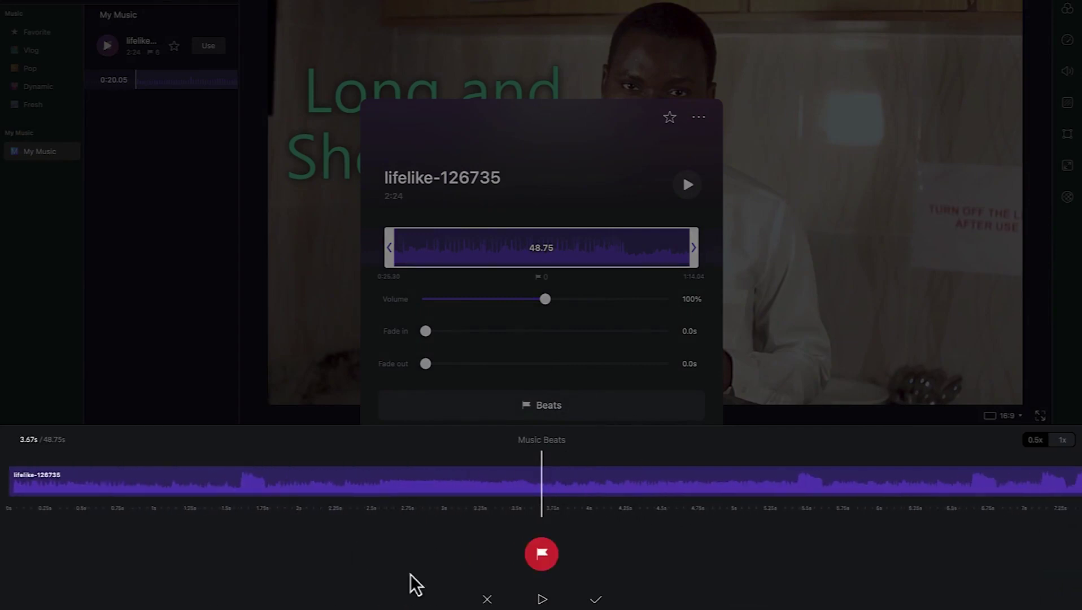
{"action": "left_click", "coordinate": [543, 557]}
{"action": "mouse_move", "coordinate": [919, 487]}
{"action": "left_mouse_down"}
{"action": "mouse_move", "coordinate": [440, 506]}
{"action": "mouse_move", "coordinate": [232, 497]}
{"action": "left_mouse_up"}
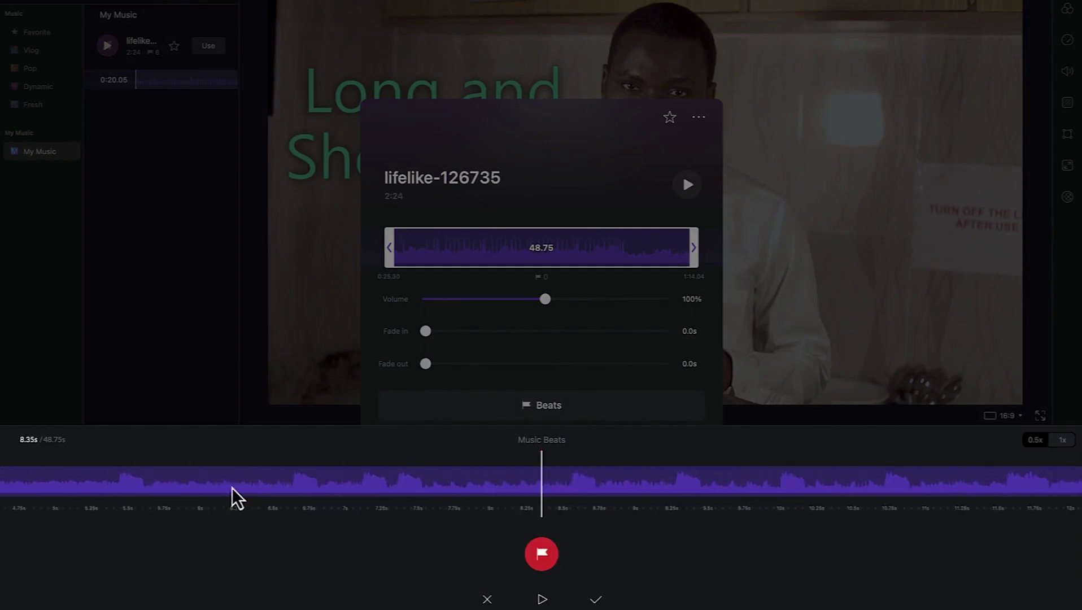
{"action": "left_click", "coordinate": [537, 565]}
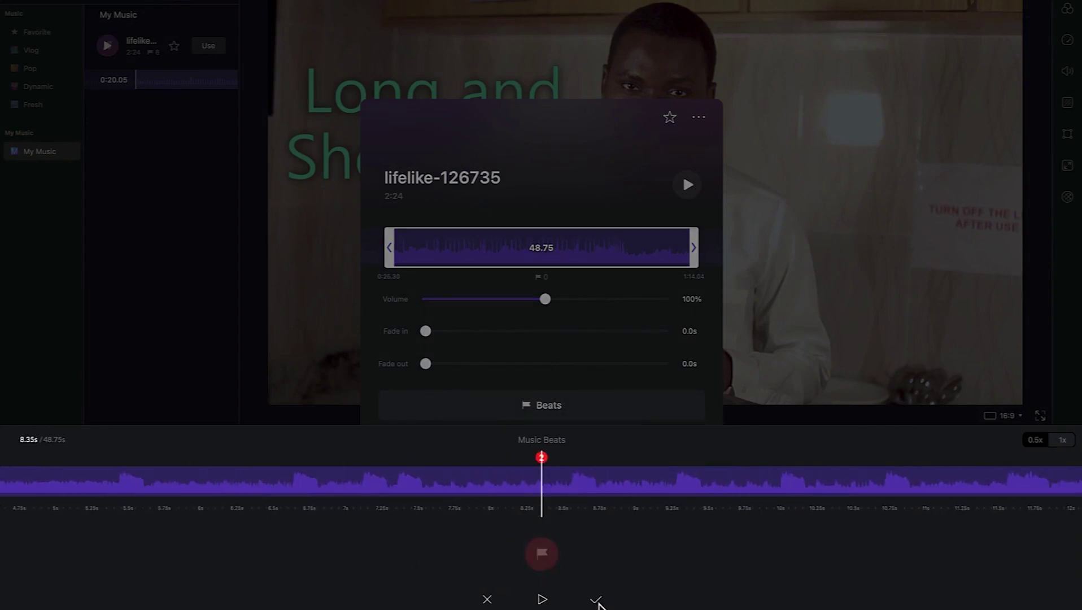
{"action": "left_click", "coordinate": [596, 599]}
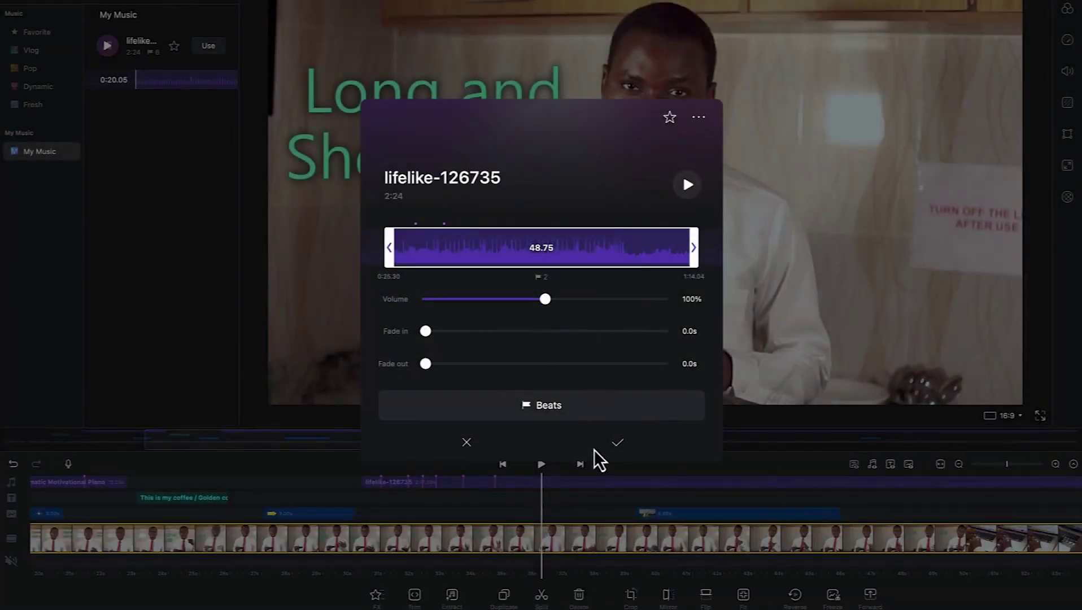
{"action": "left_click", "coordinate": [617, 443]}
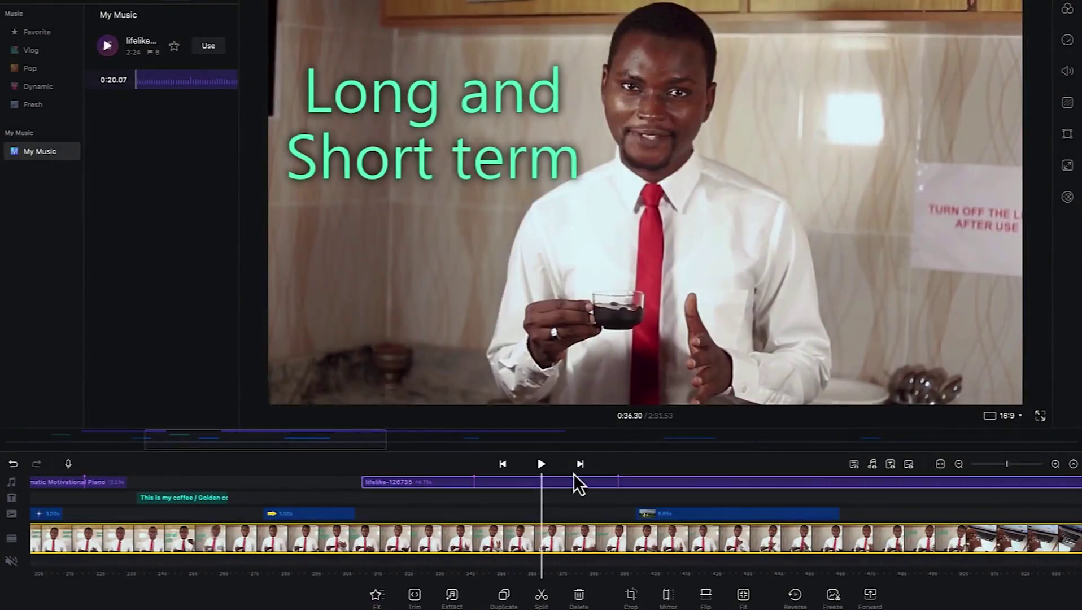
Split the lifelike audio clip at the 0:36.30 playhead and select its right-hand part.
{"action": "left_click", "coordinate": [647, 484]}
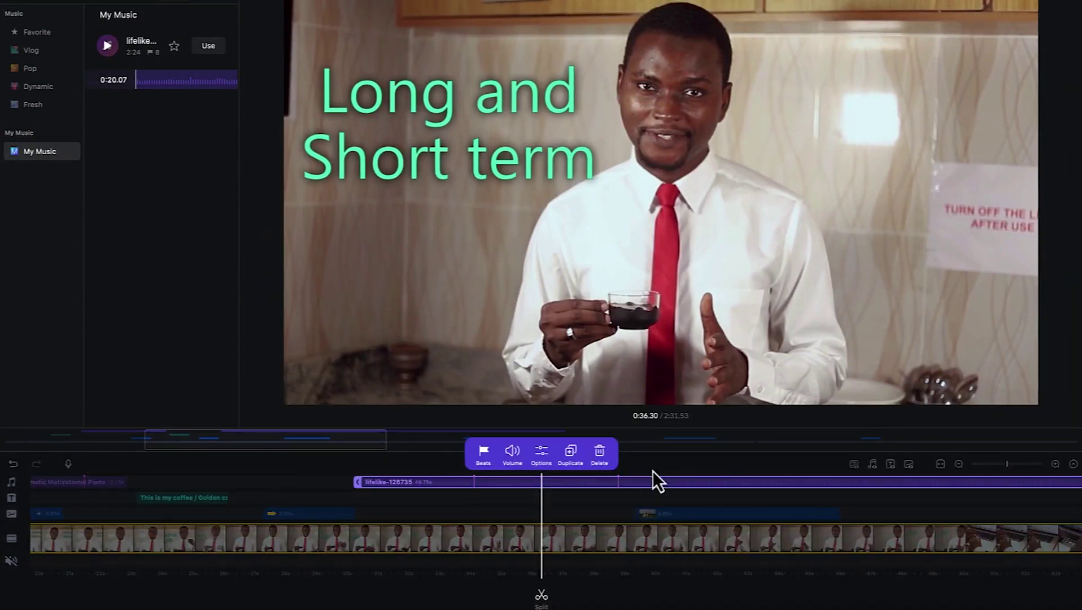
{"action": "left_click", "coordinate": [708, 461]}
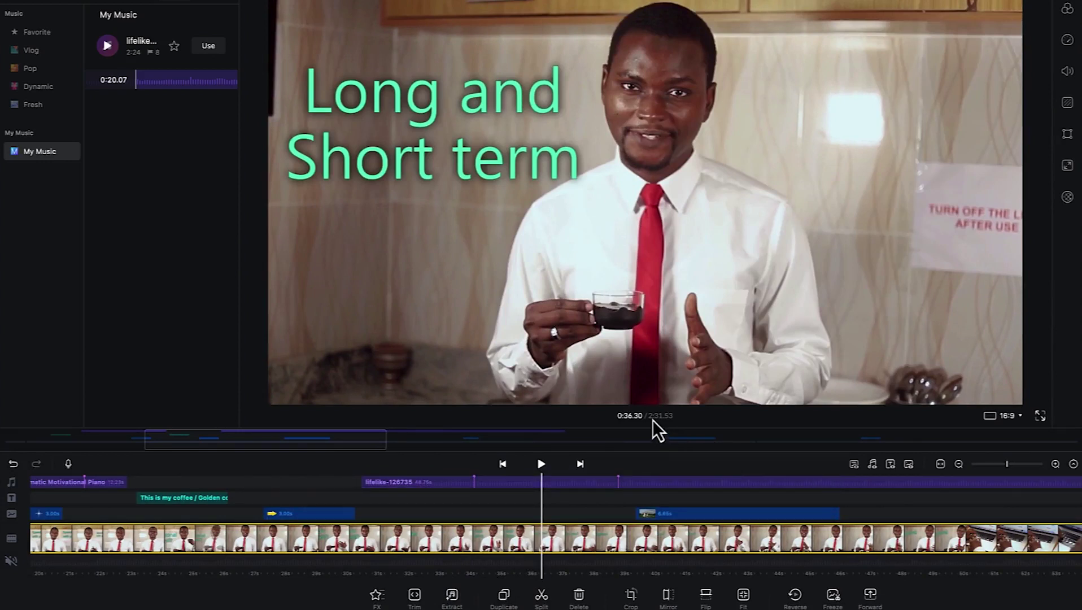
{"action": "left_click", "coordinate": [725, 485]}
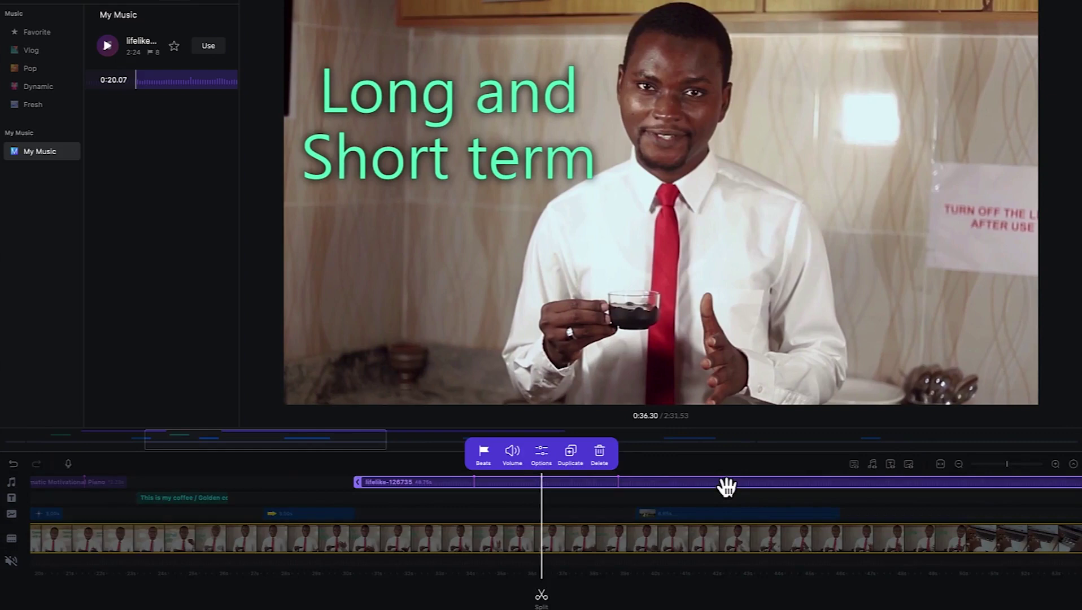
{"action": "left_click", "coordinate": [541, 597]}
{"action": "left_click", "coordinate": [694, 481]}
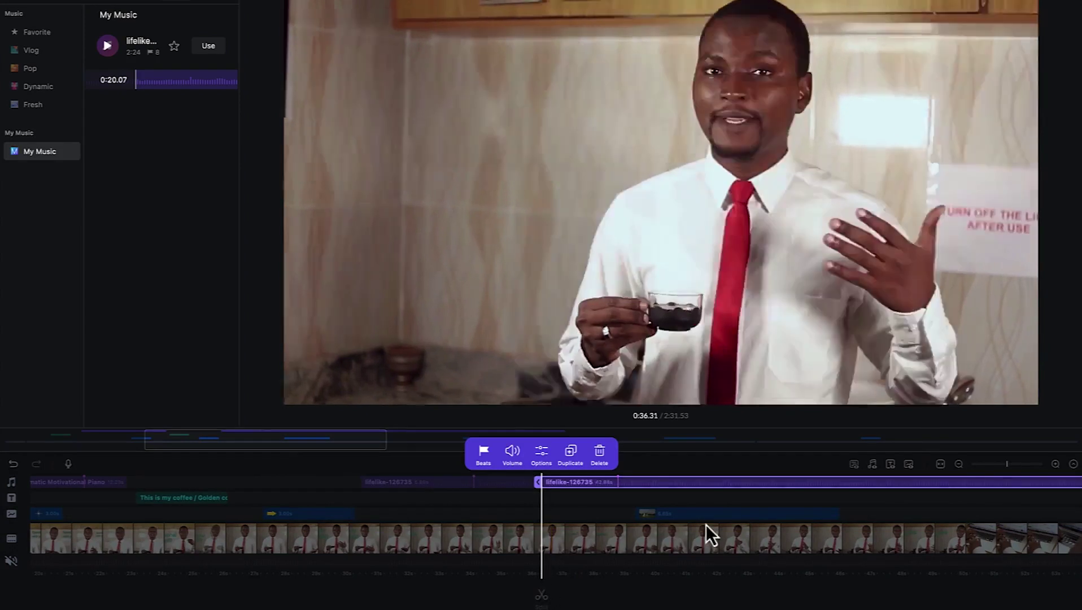
Shift the second lifelike part slightly later and move the playhead to about 0:47.45.
{"action": "mouse_move", "coordinate": [779, 482]}
{"action": "left_mouse_down"}
{"action": "mouse_move", "coordinate": [673, 499]}
{"action": "mouse_move", "coordinate": [806, 499]}
{"action": "mouse_move", "coordinate": [796, 486]}
{"action": "left_mouse_up"}
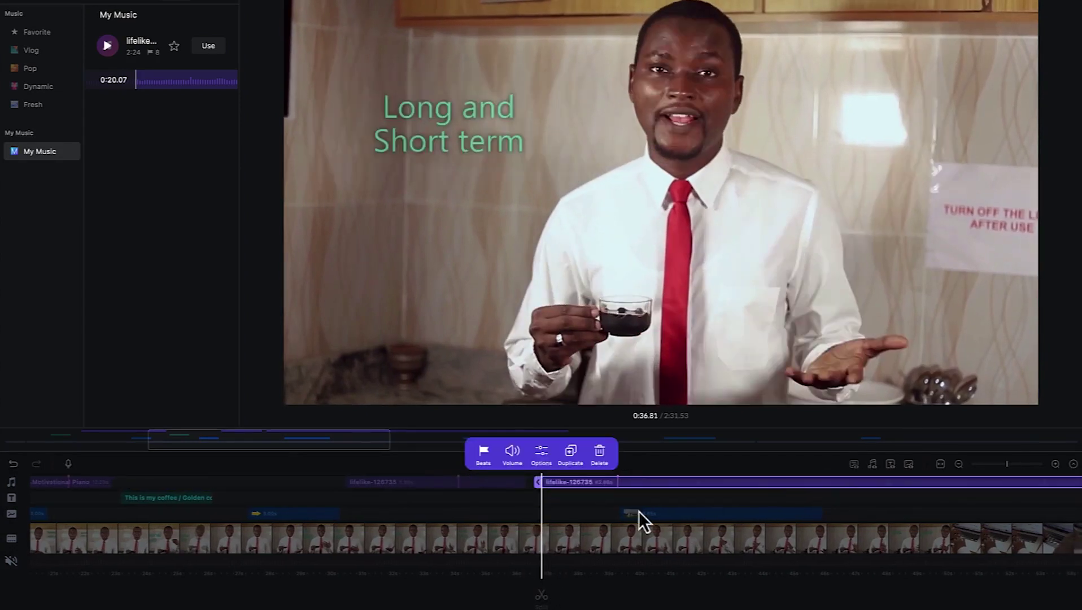
{"action": "left_click", "coordinate": [750, 583]}
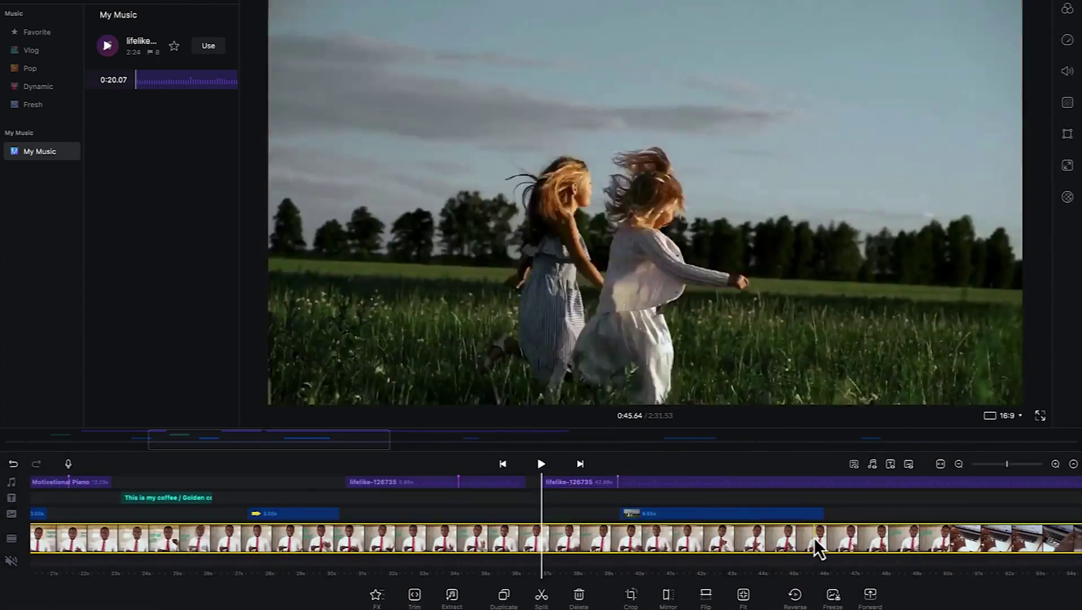
{"action": "left_click_drag", "start_coordinate": [814, 538], "coordinate": [477, 546]}
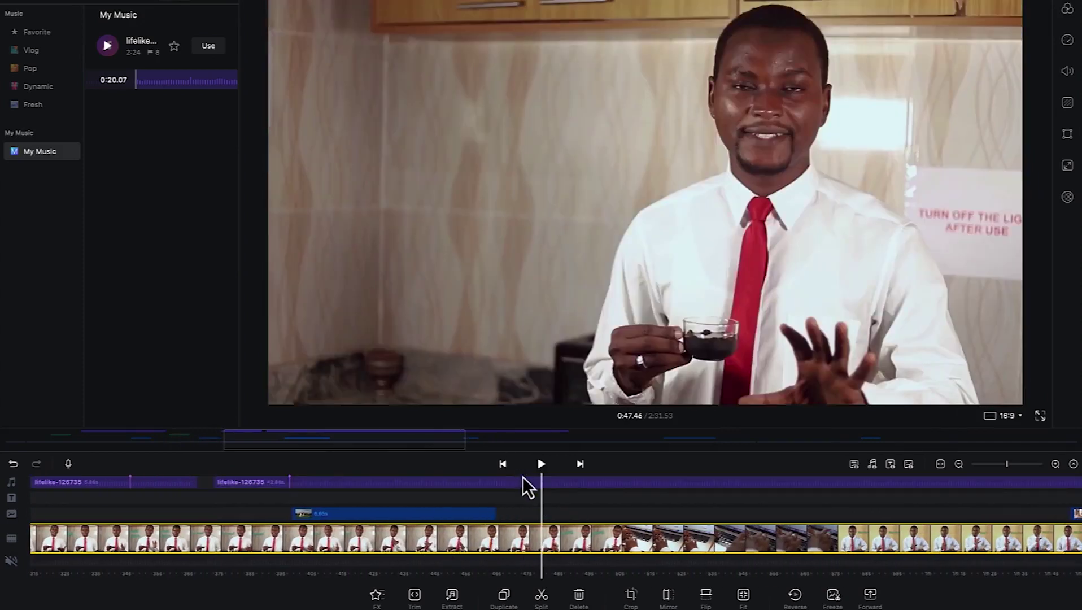
Split the second lifelike clip at 0:47.45 and select the resulting middle piece.
{"action": "left_click", "coordinate": [523, 481]}
{"action": "left_click", "coordinate": [543, 595]}
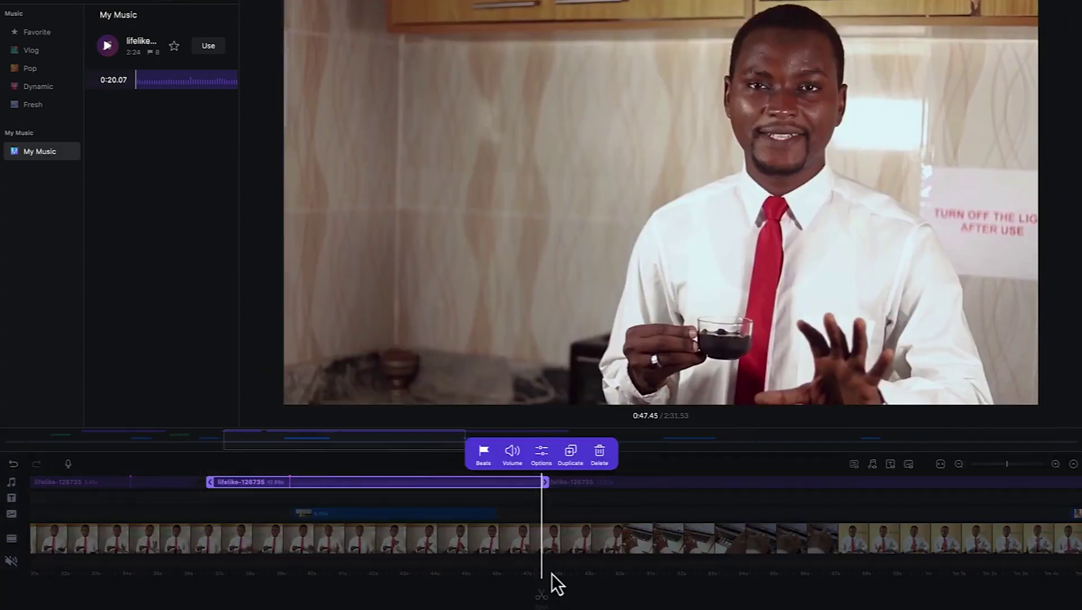
{"action": "left_click", "coordinate": [633, 503]}
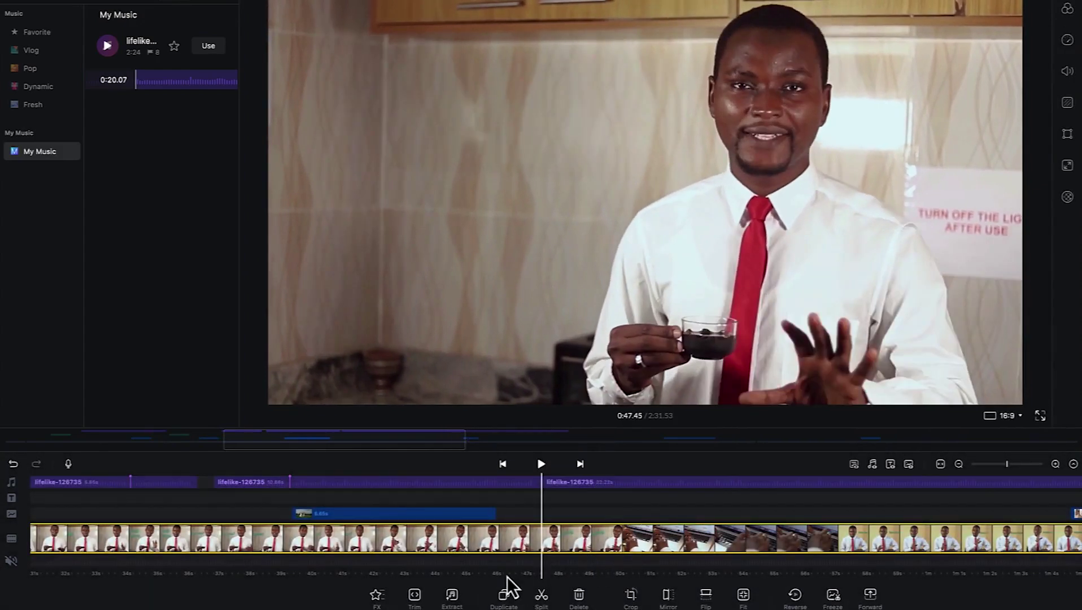
{"action": "left_click", "coordinate": [541, 481]}
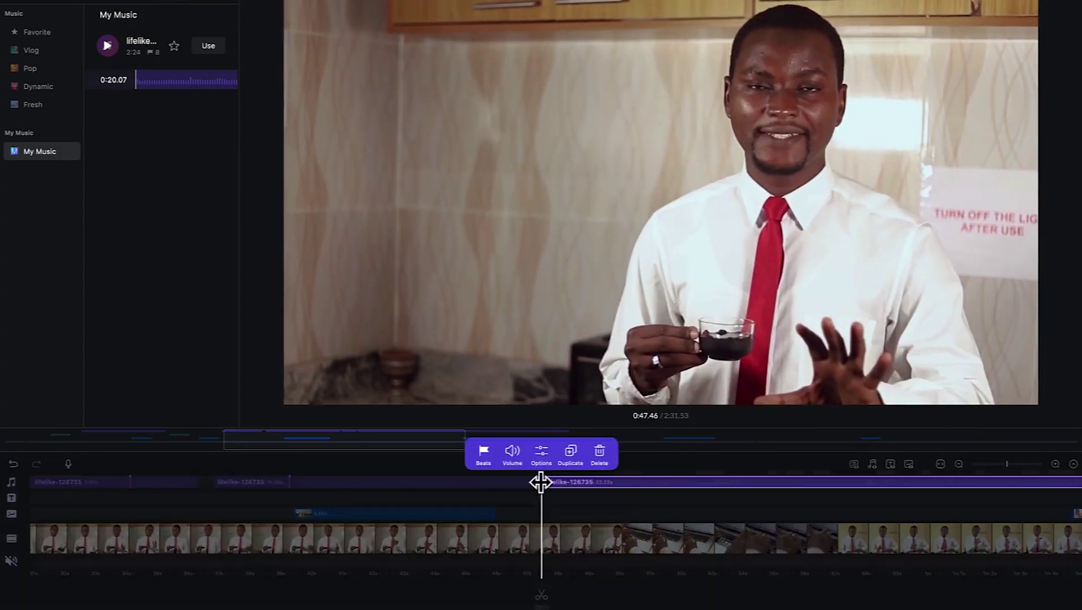
{"action": "left_click", "coordinate": [489, 483]}
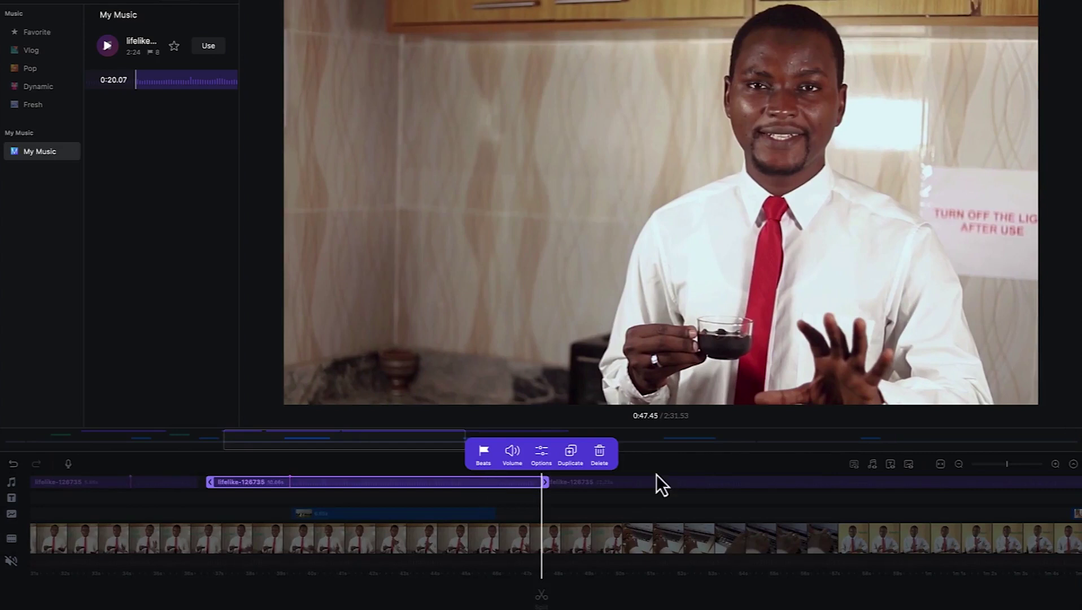